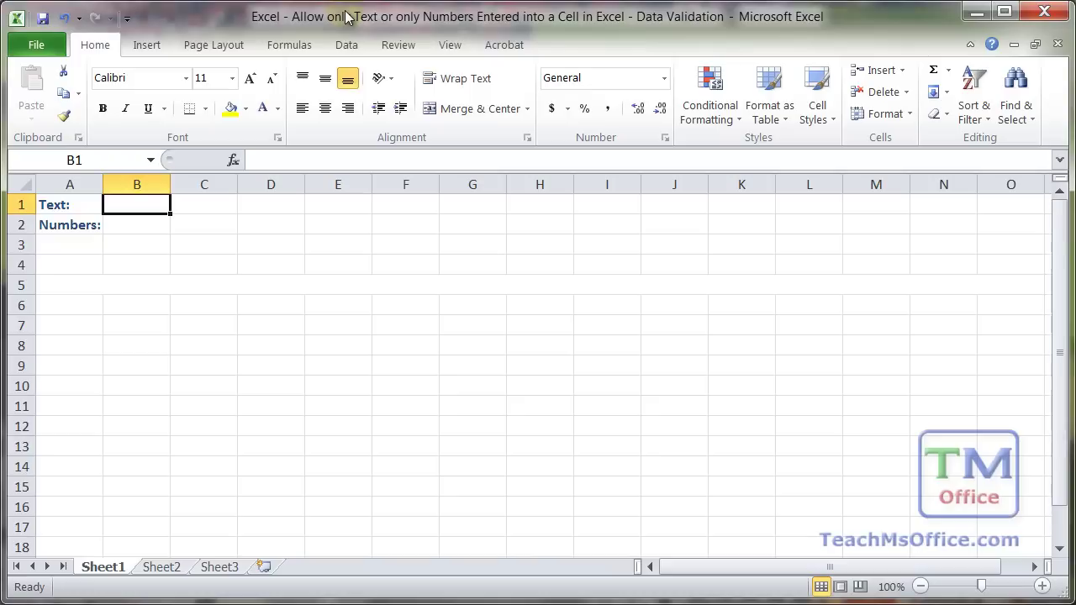
- Give B1 a Text length validation rule allowing between 0 and 12 characters
{"action": "key", "text": "alt+d"}
{"action": "key", "text": "l"}
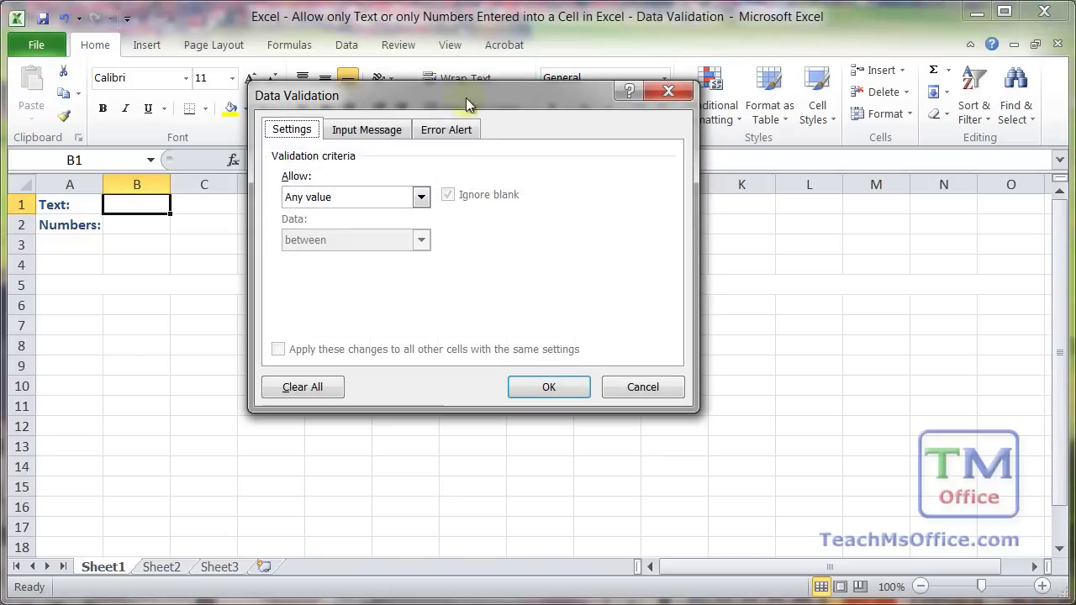
{"action": "left_click", "coordinate": [421, 196]}
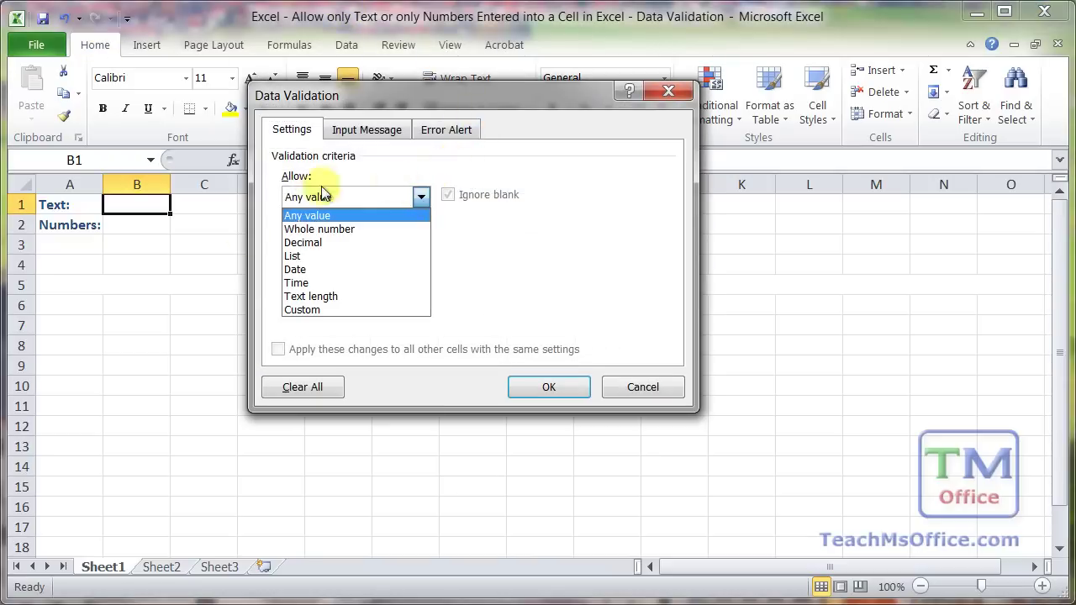
{"action": "left_click", "coordinate": [316, 230]}
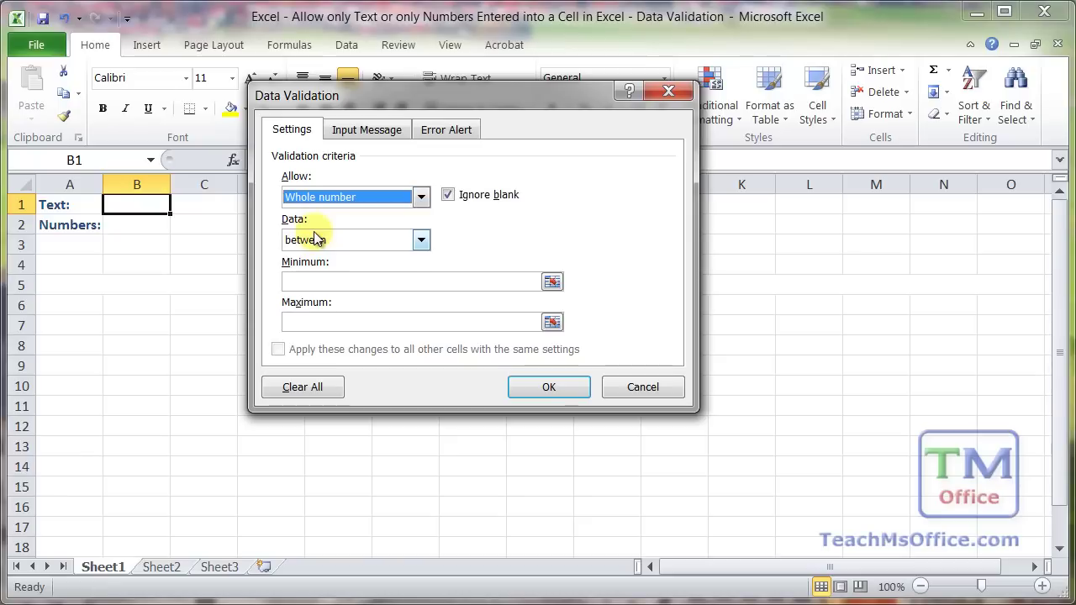
{"action": "left_click", "coordinate": [422, 201]}
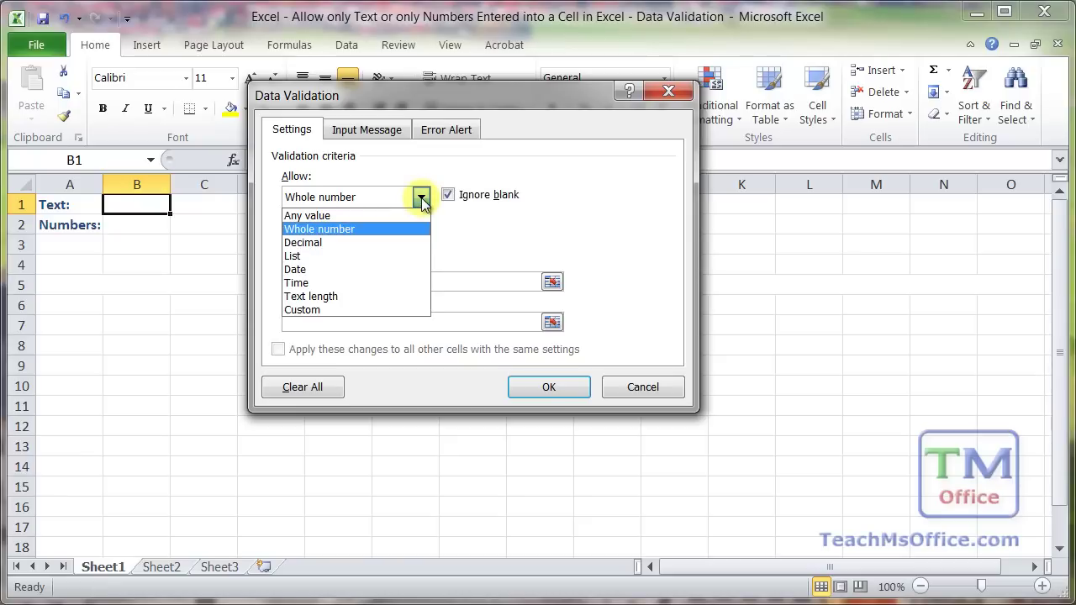
{"action": "left_click", "coordinate": [314, 298]}
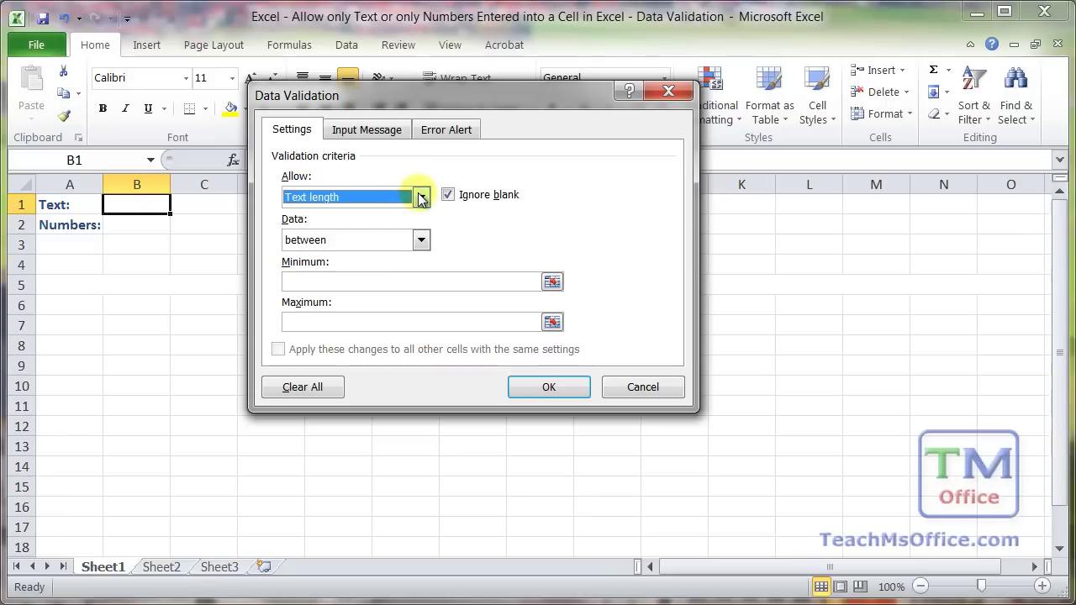
{"action": "left_click", "coordinate": [381, 281]}
{"action": "type", "text": "0"}
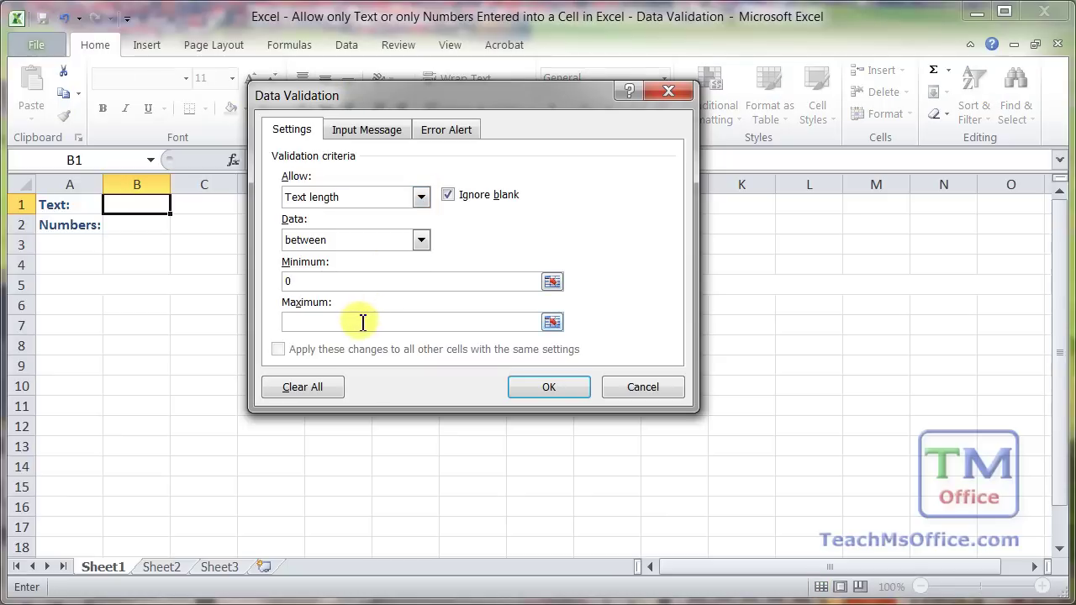
{"action": "left_click", "coordinate": [361, 321]}
{"action": "type", "text": "12"}
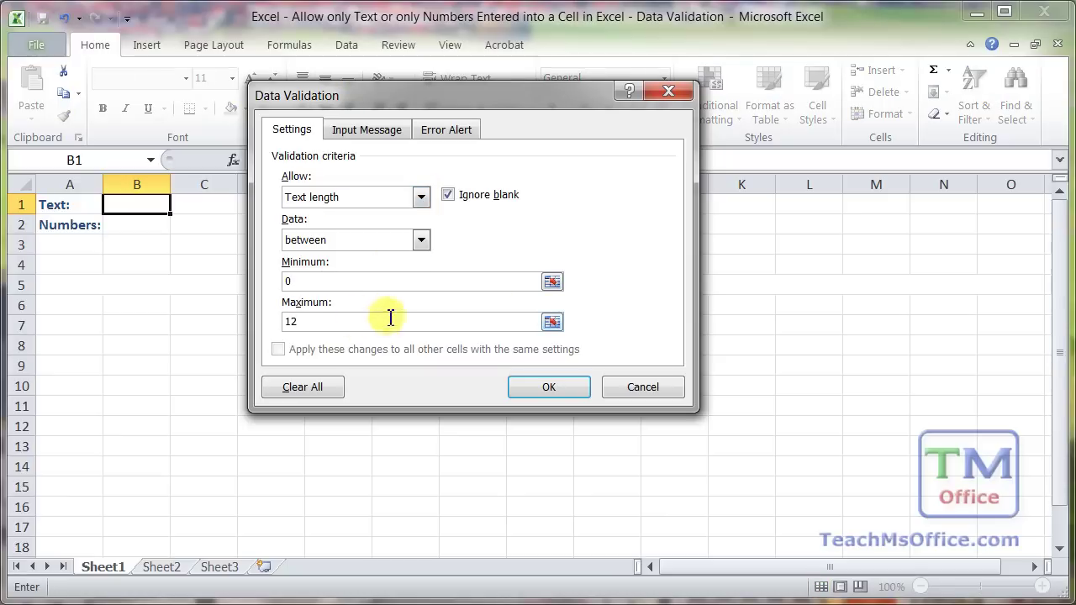
{"action": "left_click", "coordinate": [548, 387]}
- Enter test values asdf, 123 and then asdf-"asdf23 into B1
{"action": "type", "text": "asdf"}
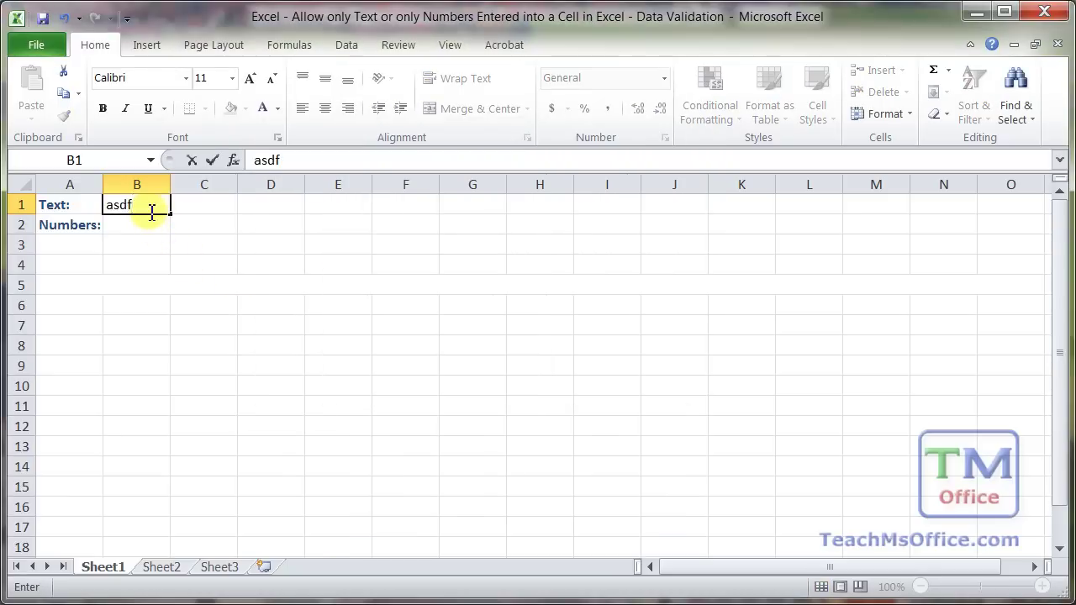
{"action": "key", "text": "ctrl+Return"}
{"action": "key", "text": "Delete"}
{"action": "type", "text": "123"}
{"action": "key", "text": "Return"}
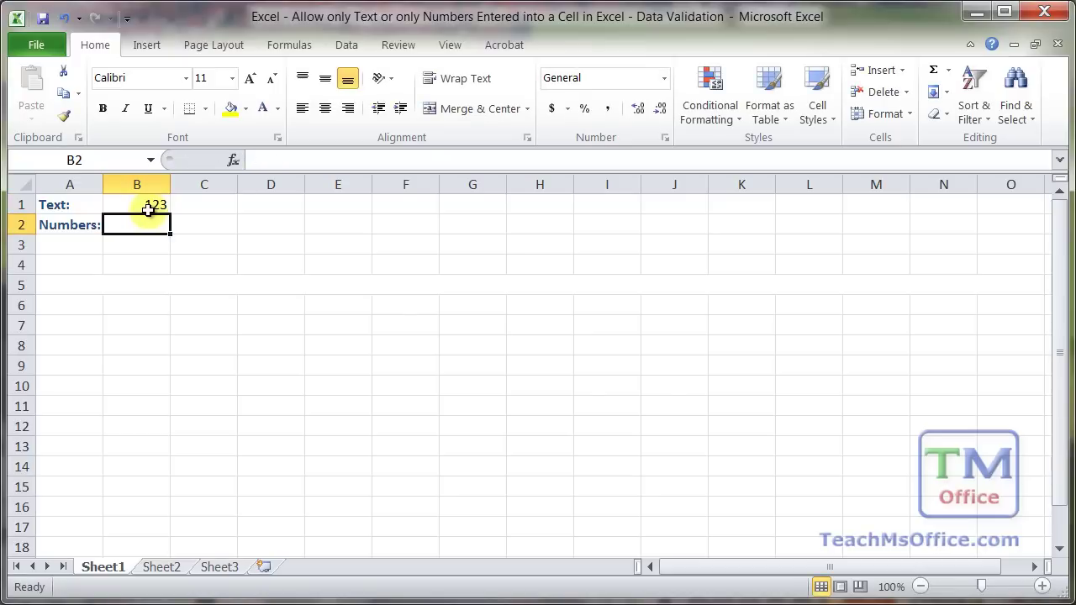
{"action": "left_click", "coordinate": [148, 210]}
{"action": "type", "text": "asdf-"}
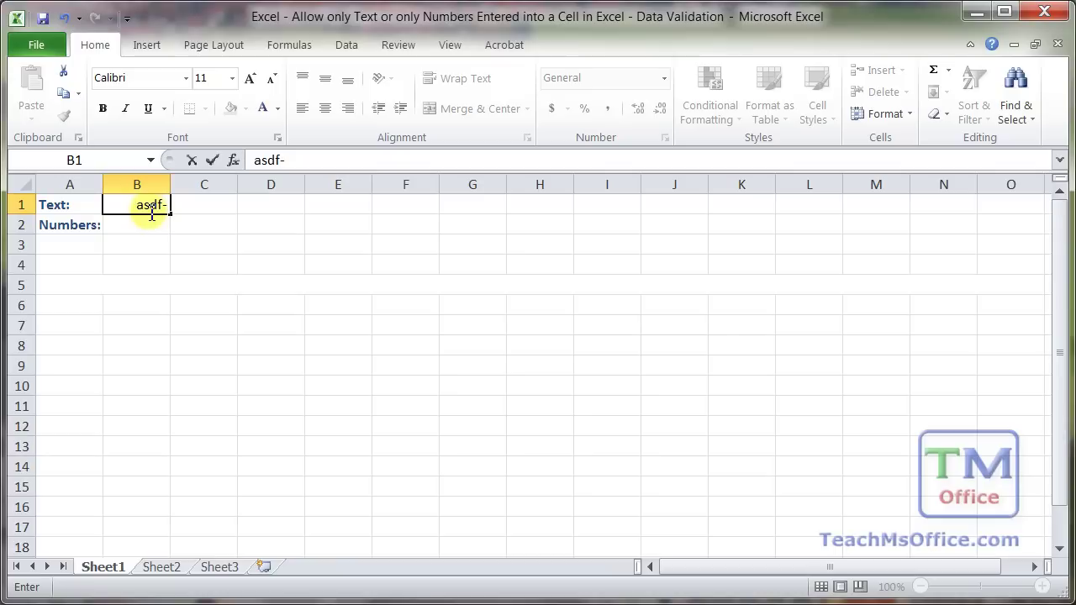
{"action": "type", "text": "\"asdf23"}
{"action": "key", "text": "Return"}
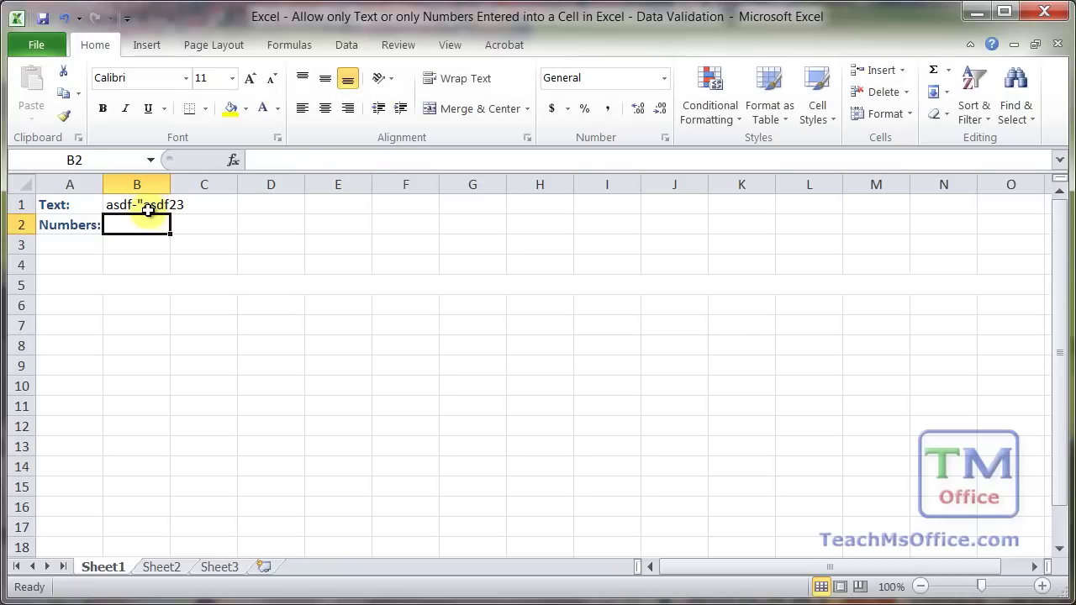
- Append fffff to B1's entry and cancel the length error to keep the 12-character value
{"action": "left_click", "coordinate": [148, 211]}
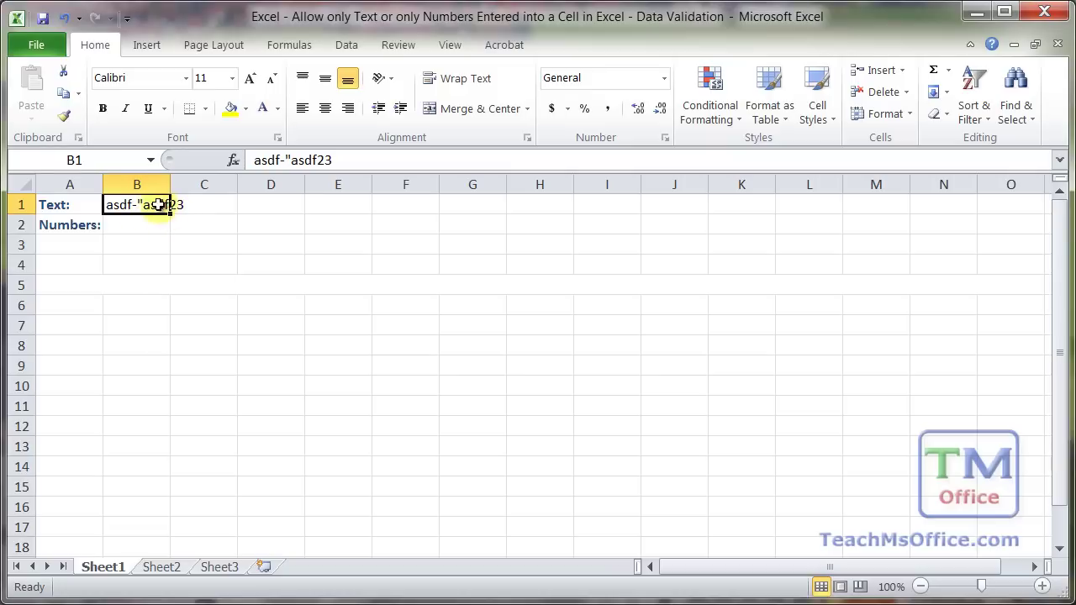
{"action": "double_click", "coordinate": [158, 207]}
{"action": "type", "text": "fffff"}
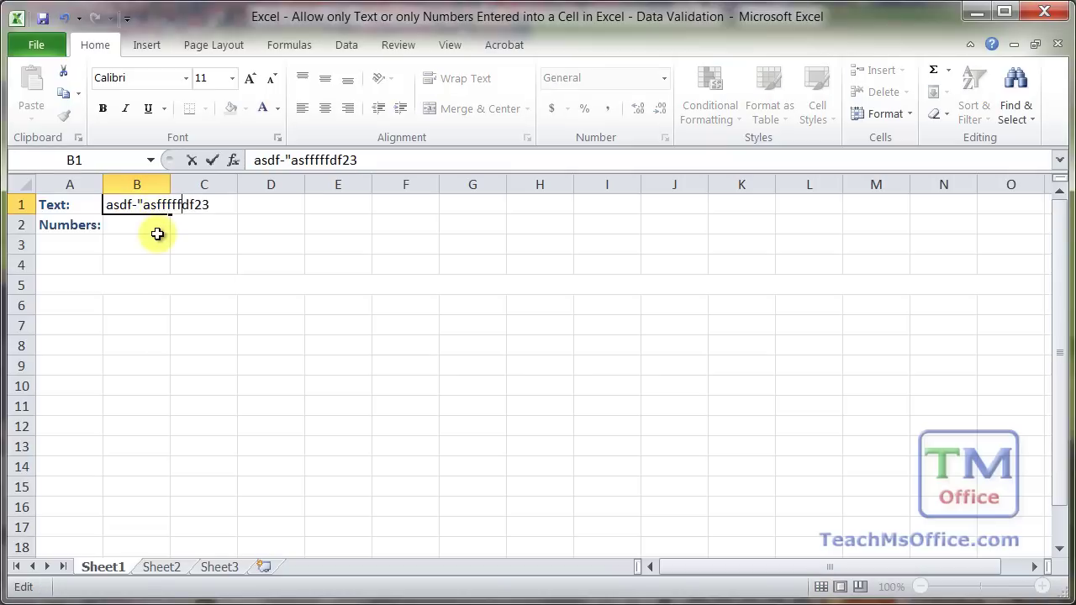
{"action": "key", "text": "Return"}
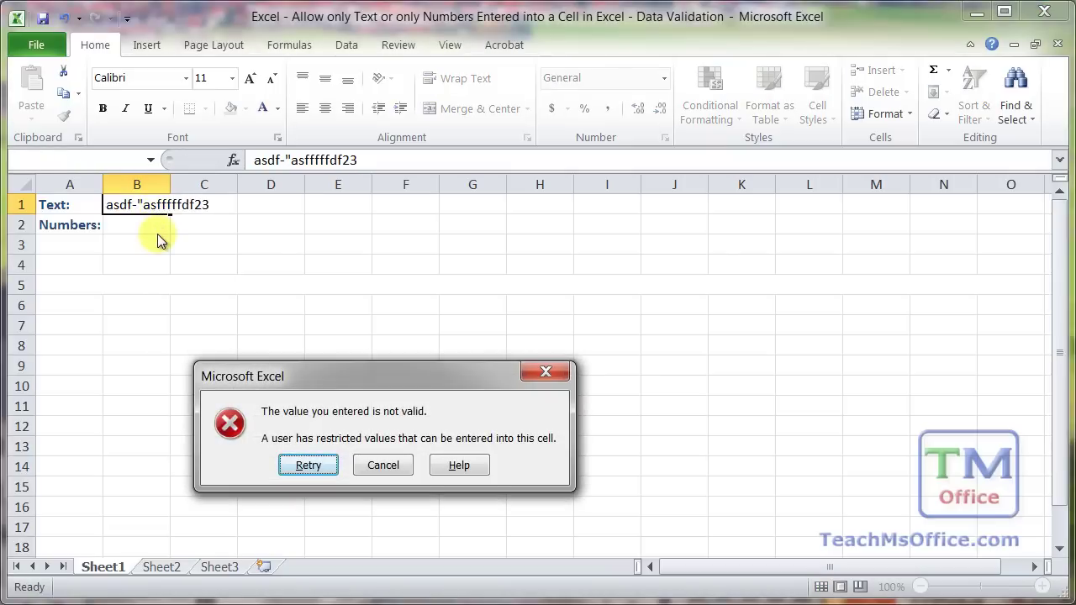
{"action": "left_click", "coordinate": [383, 463]}
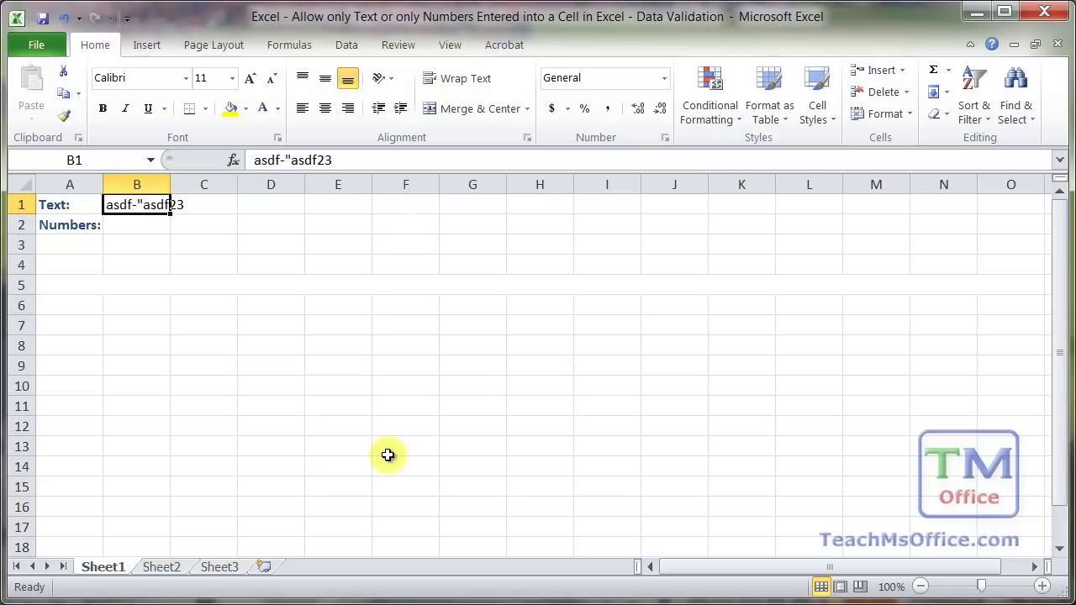
- Clear B1 and set A5's font colour to Automatic so its IF formula shows
{"action": "key", "text": "Delete"}
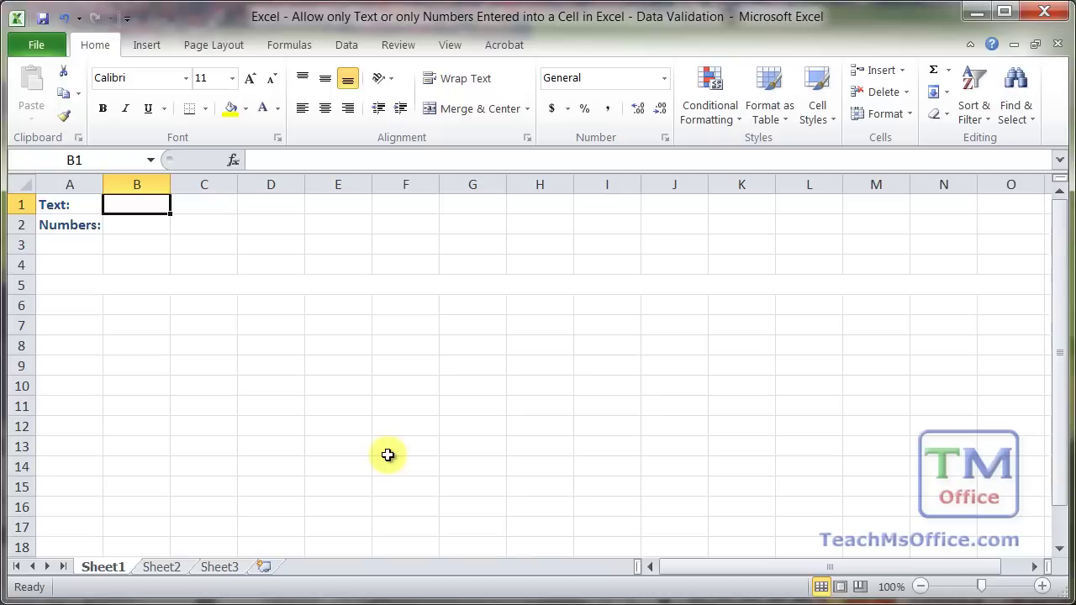
{"action": "left_click", "coordinate": [53, 289]}
{"action": "left_click", "coordinate": [277, 108]}
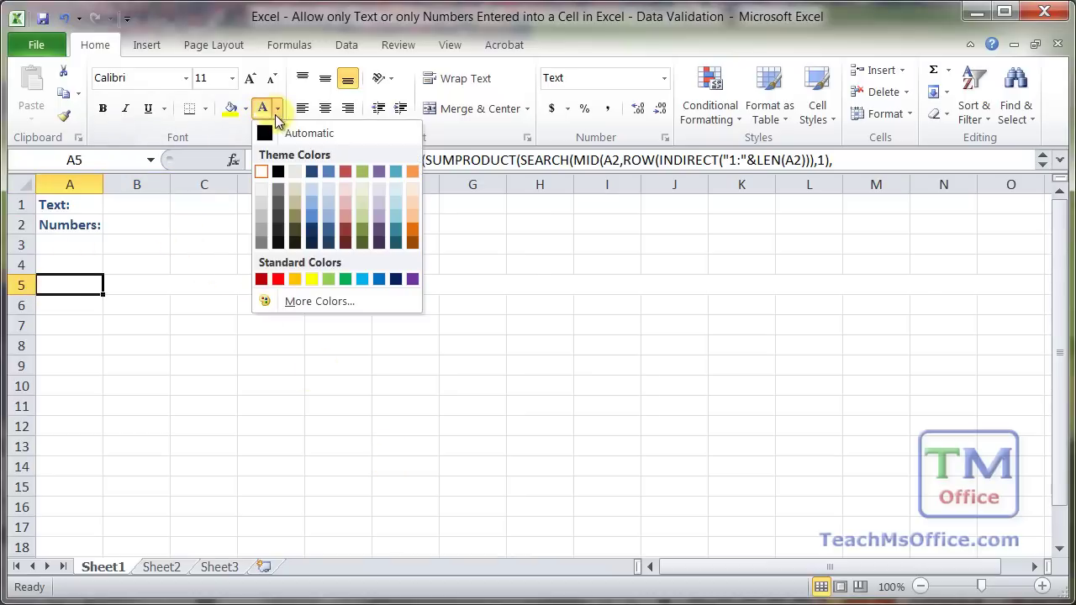
{"action": "left_click", "coordinate": [266, 134]}
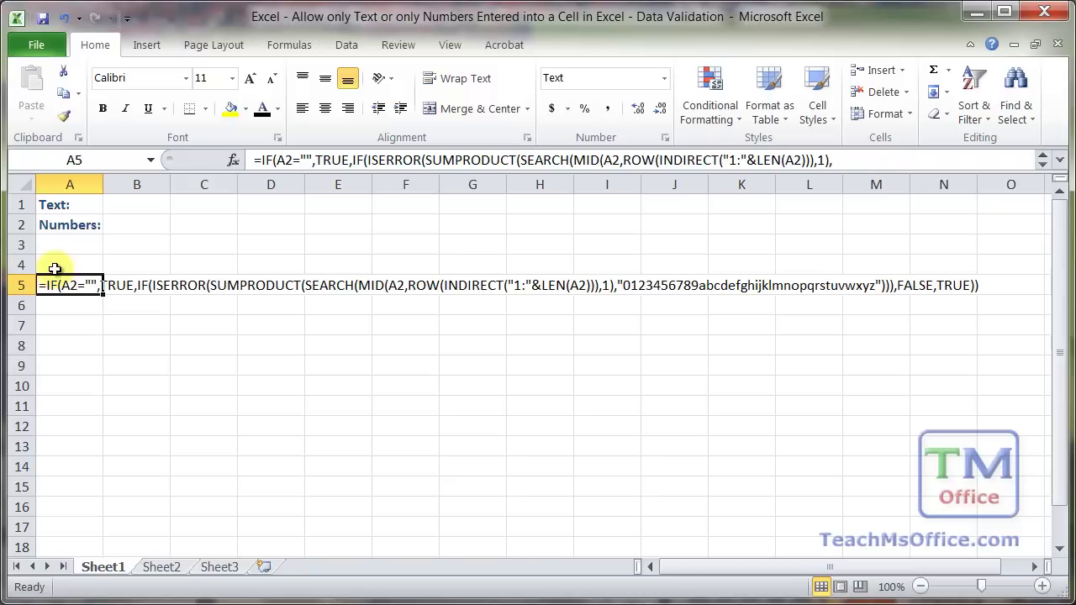
- In A5's formula, replace each of the three A2 references with B1
{"action": "double_click", "coordinate": [47, 284]}
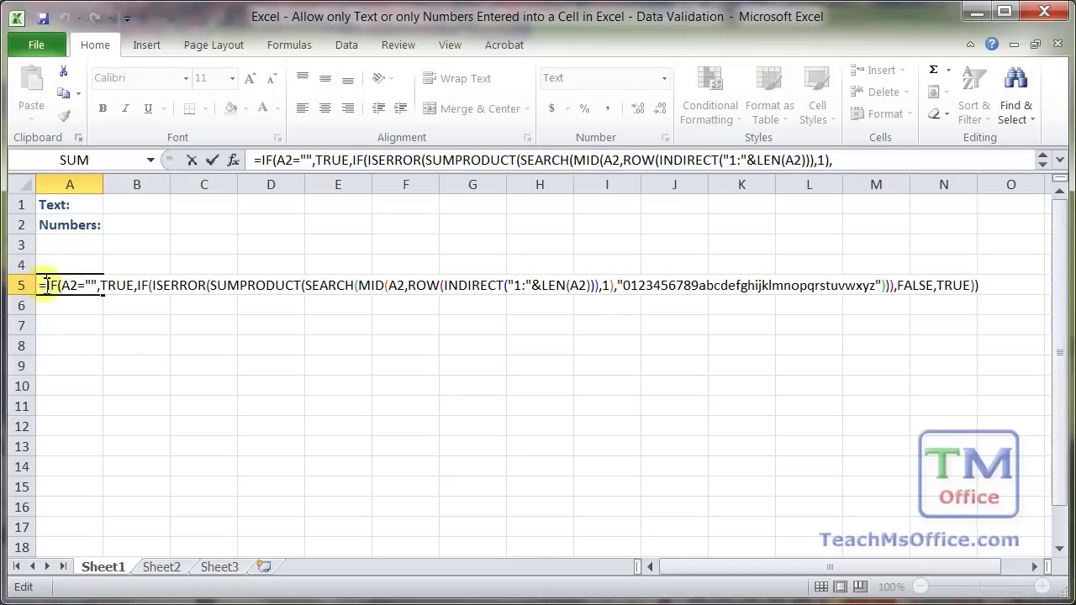
{"action": "left_click_drag", "start_coordinate": [61, 286], "coordinate": [79, 286]}
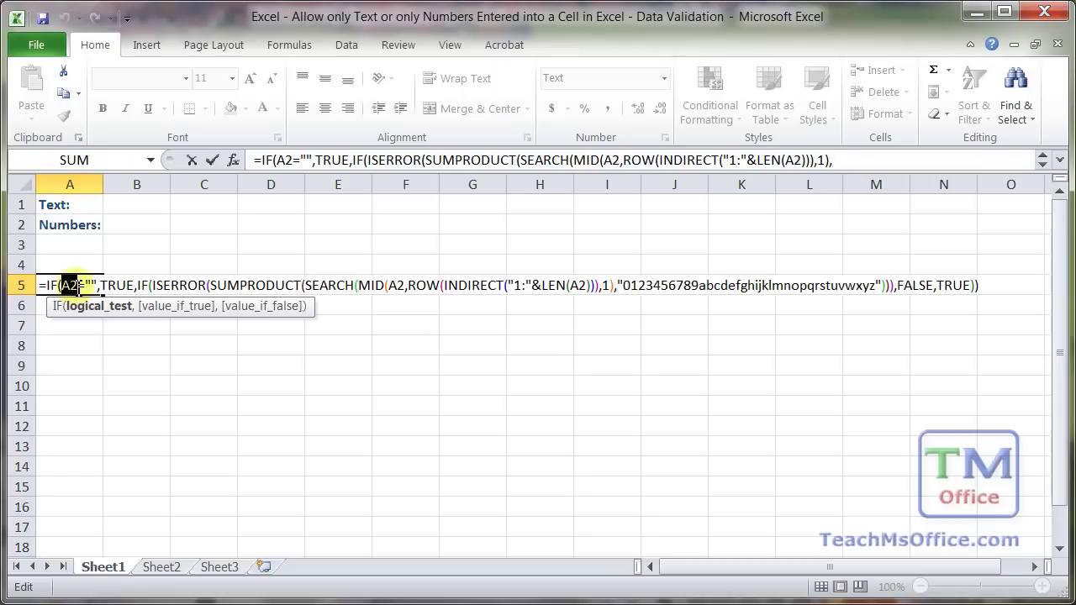
{"action": "type", "text": "B1"}
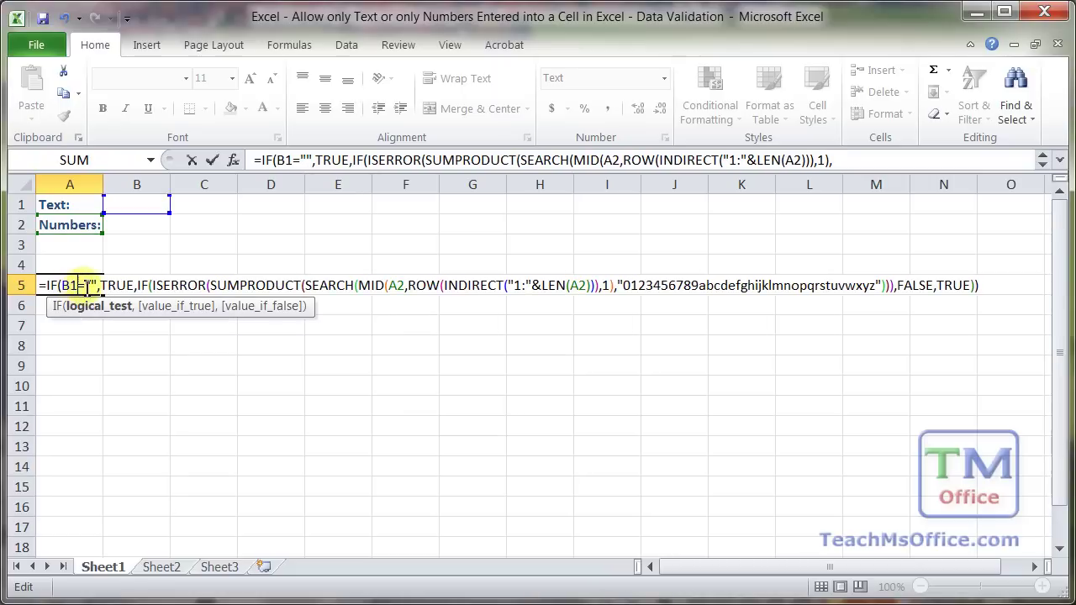
{"action": "double_click", "coordinate": [397, 286]}
{"action": "type", "text": "B1"}
{"action": "double_click", "coordinate": [578, 286]}
{"action": "type", "text": "B1"}
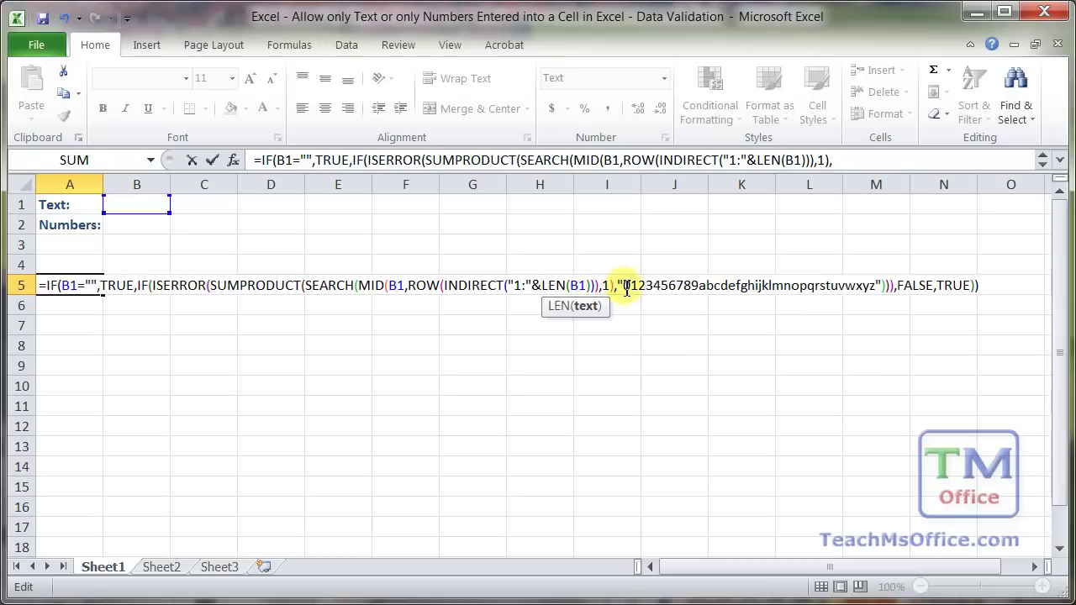
{"action": "left_click_drag", "start_coordinate": [626, 286], "coordinate": [877, 284]}
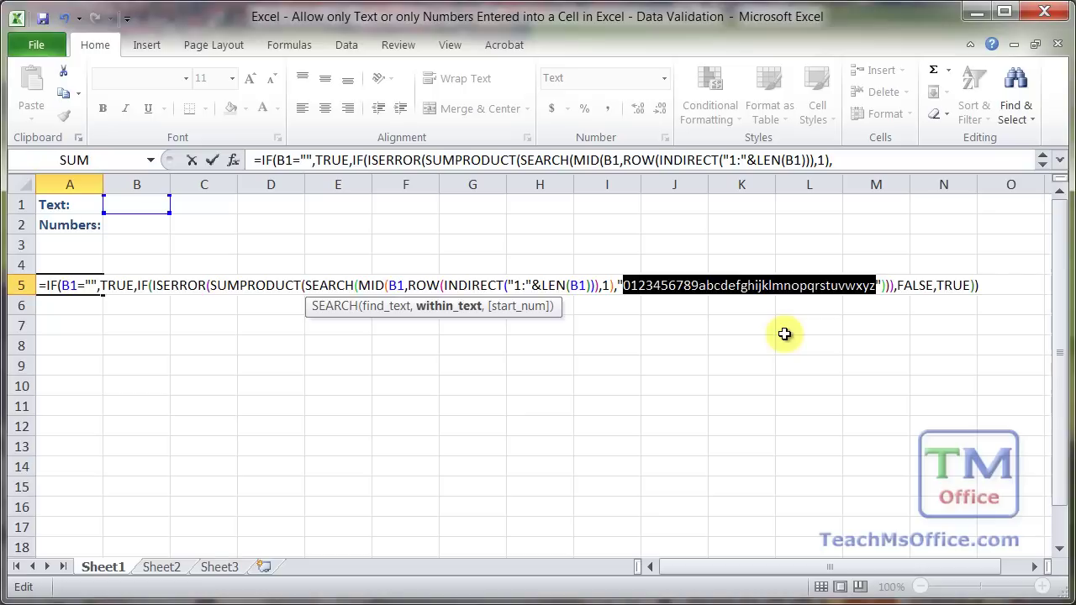
{"action": "left_click", "coordinate": [703, 286]}
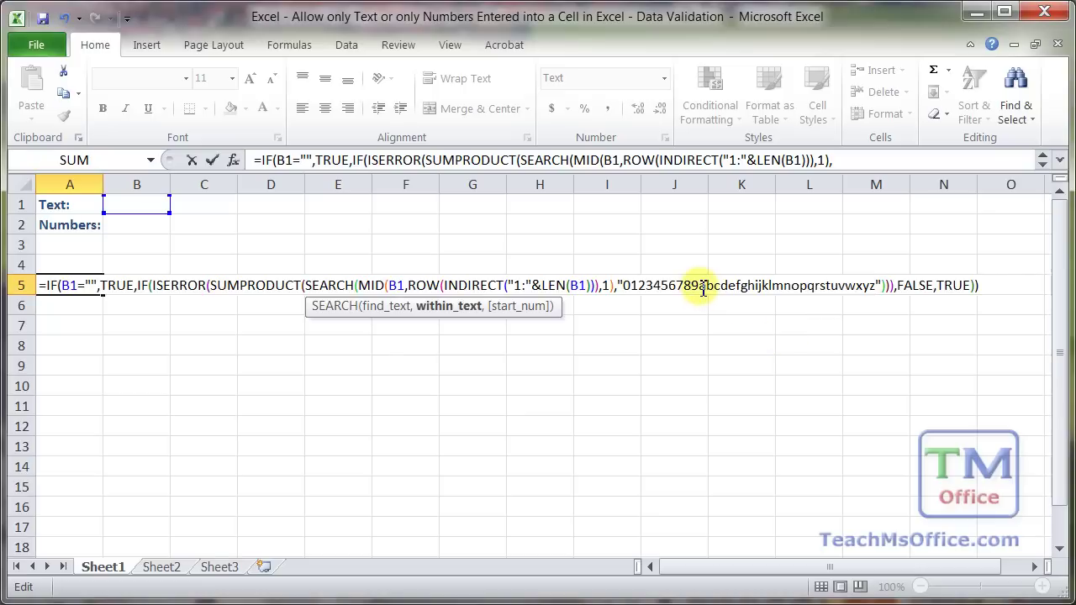
{"action": "left_click_drag", "start_coordinate": [703, 287], "coordinate": [626, 290]}
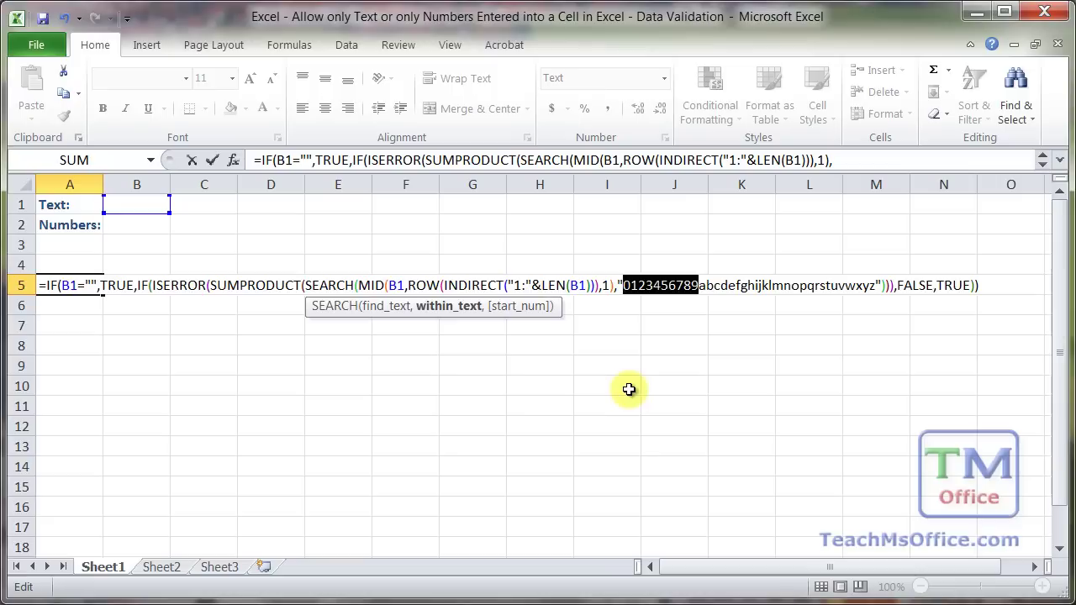
{"action": "key", "text": "Delete"}
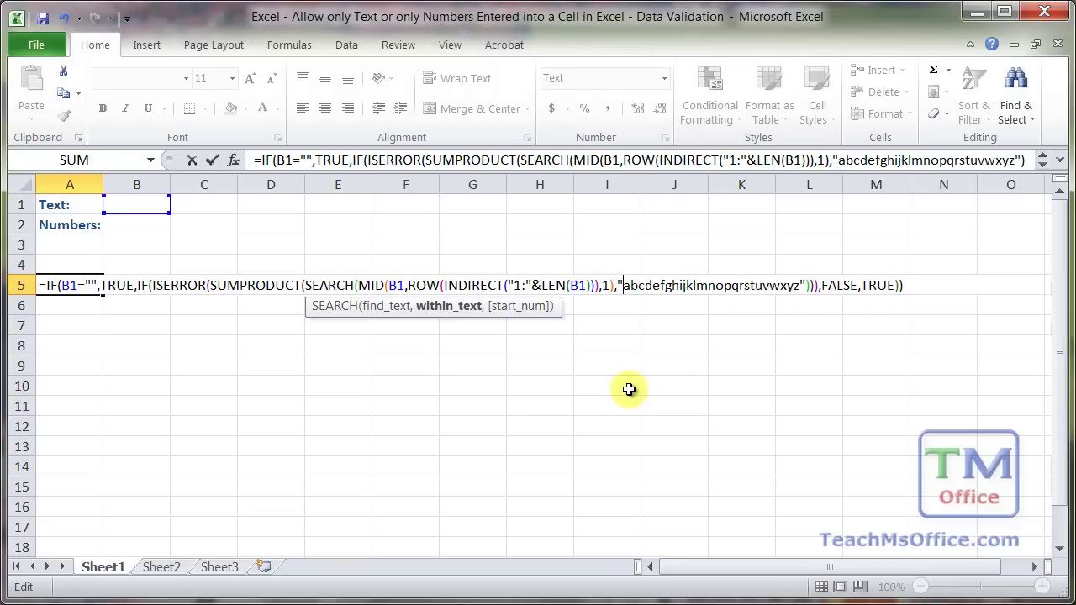
- Copy the edited letters-only formula and cancel editing so A5 keeps its original
{"action": "left_click_drag", "start_coordinate": [40, 285], "coordinate": [361, 331]}
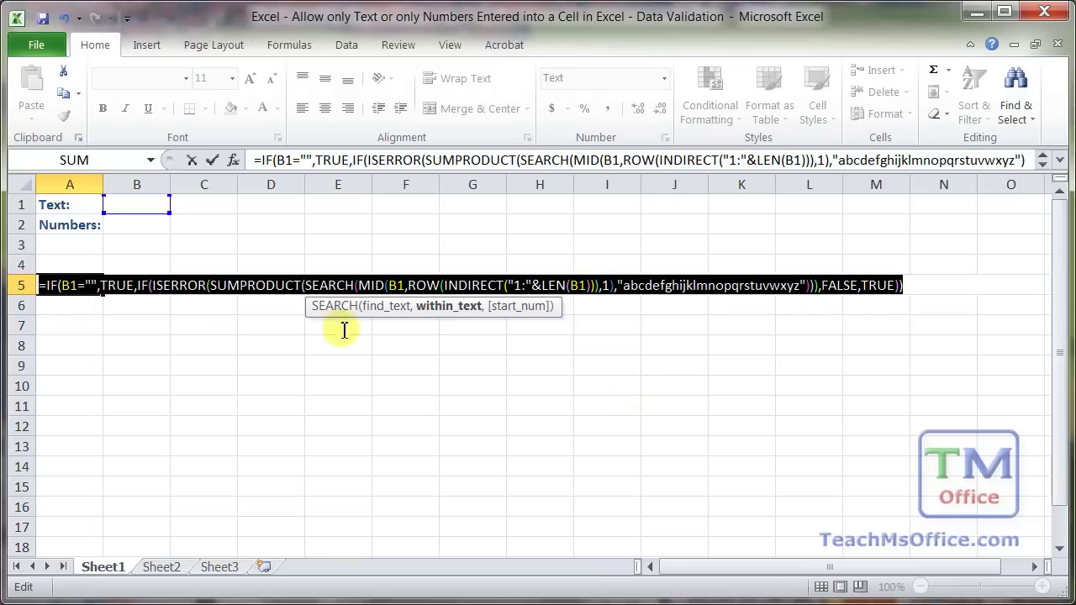
{"action": "key", "text": "ctrl+c"}
{"action": "key", "text": "Escape"}
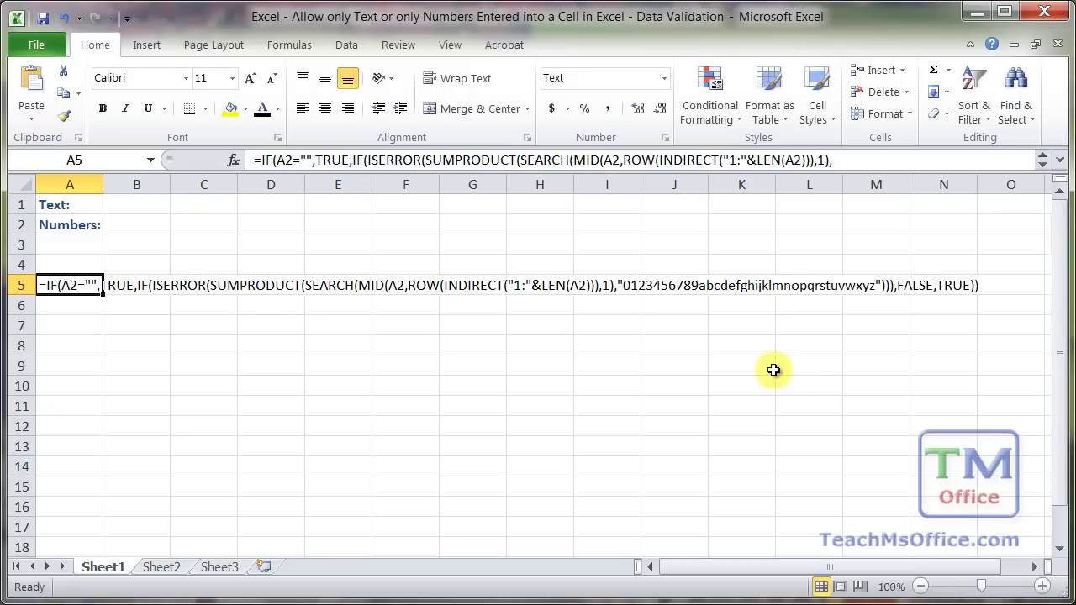
- Apply a Custom data validation rule to B1 using the pasted letters-only formula
{"action": "left_click", "coordinate": [144, 205]}
{"action": "key", "text": "alt"}
{"action": "key", "text": "d"}
{"action": "key", "text": "l"}
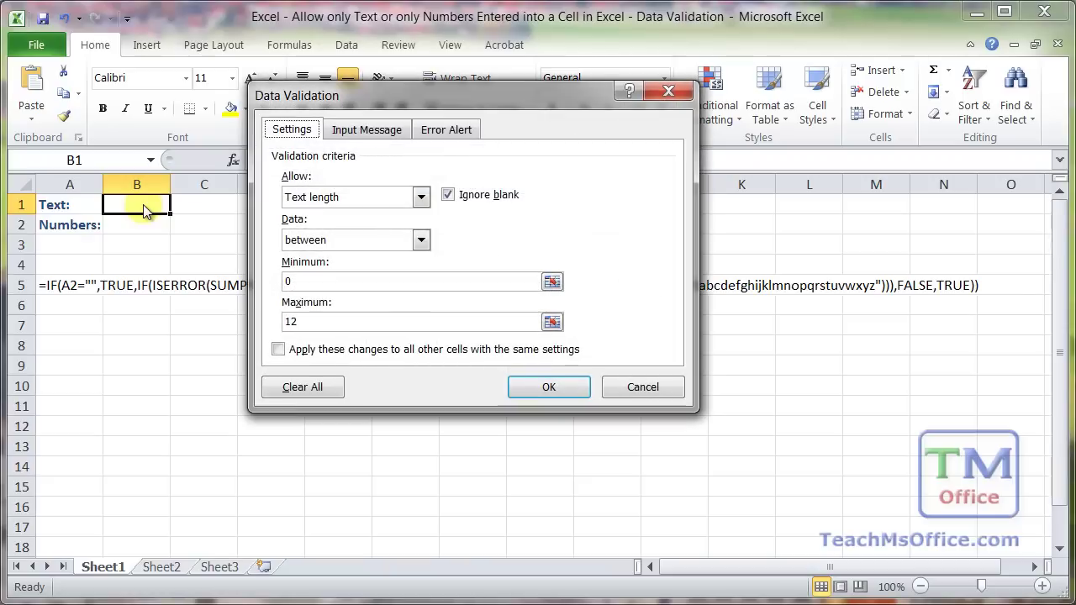
{"action": "key", "text": "Escape"}
{"action": "left_click", "coordinate": [345, 47]}
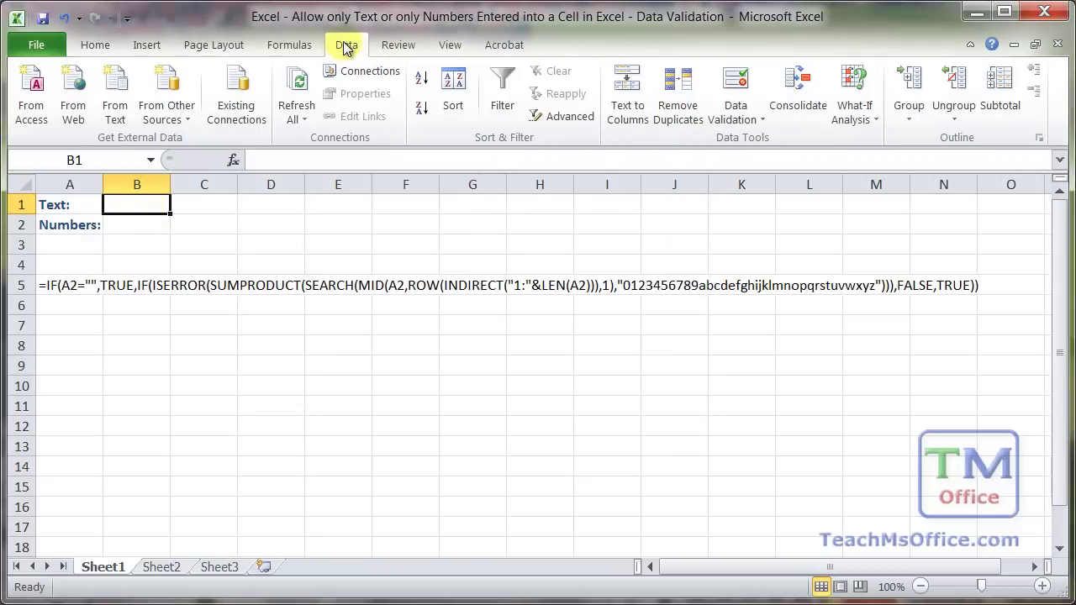
{"action": "left_click", "coordinate": [716, 88]}
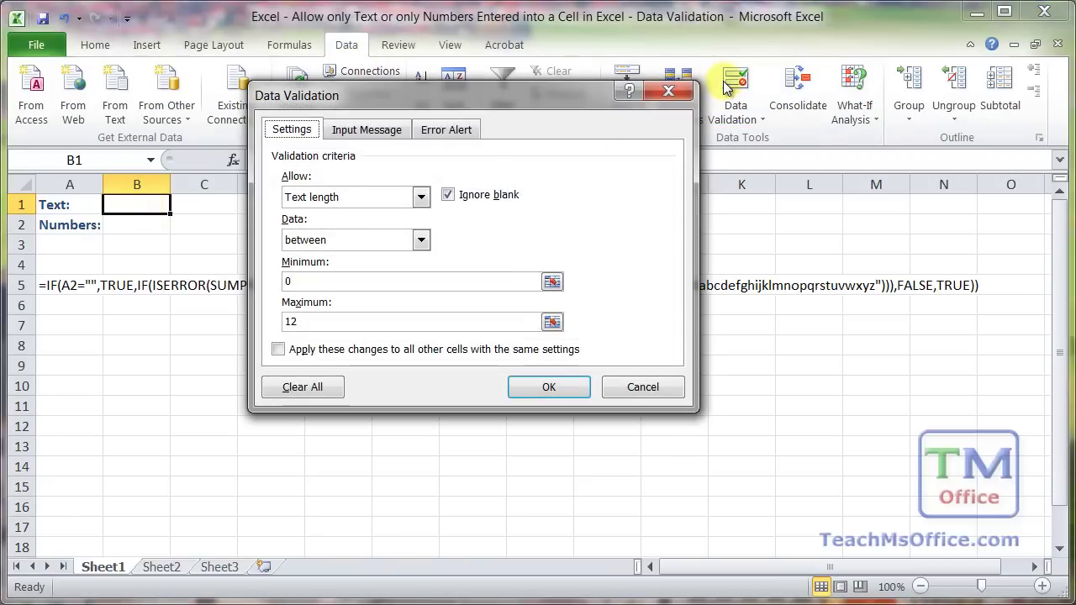
{"action": "left_click", "coordinate": [420, 197]}
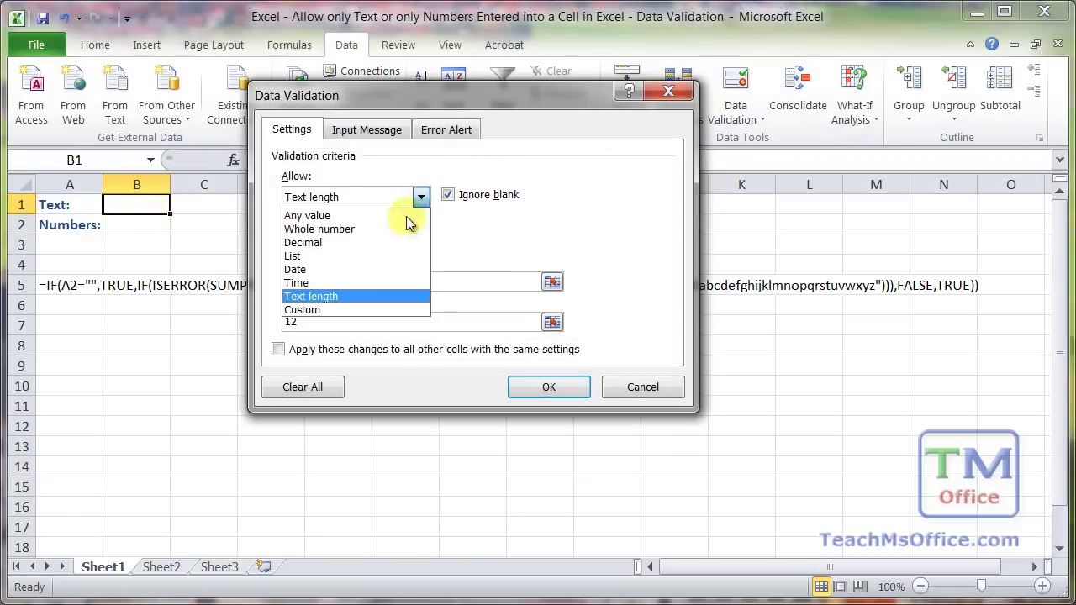
{"action": "left_click", "coordinate": [300, 309]}
{"action": "left_click", "coordinate": [303, 284]}
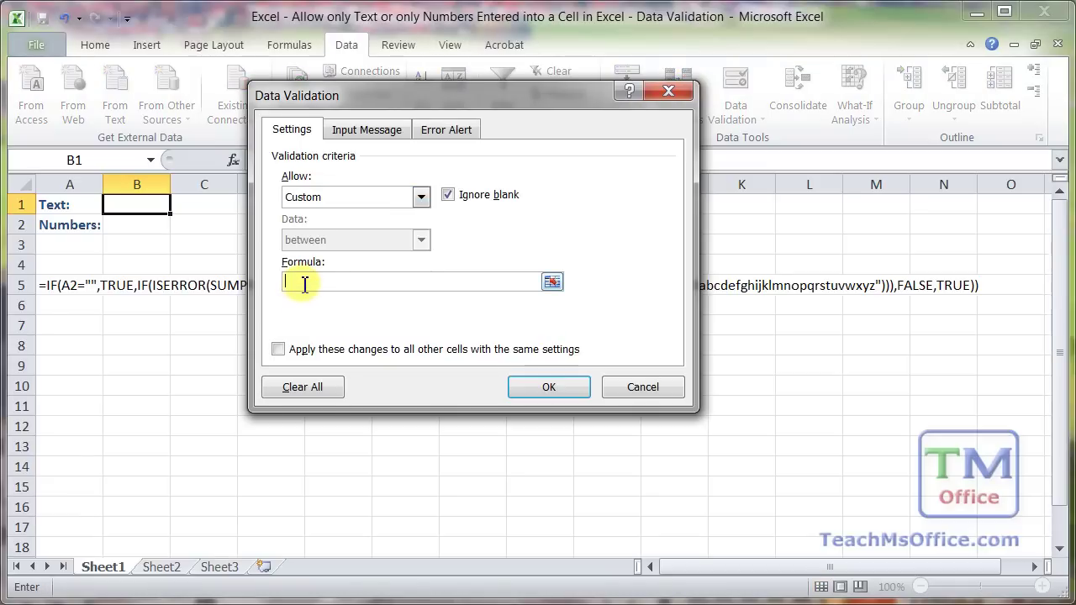
{"action": "key", "text": "ctrl+v"}
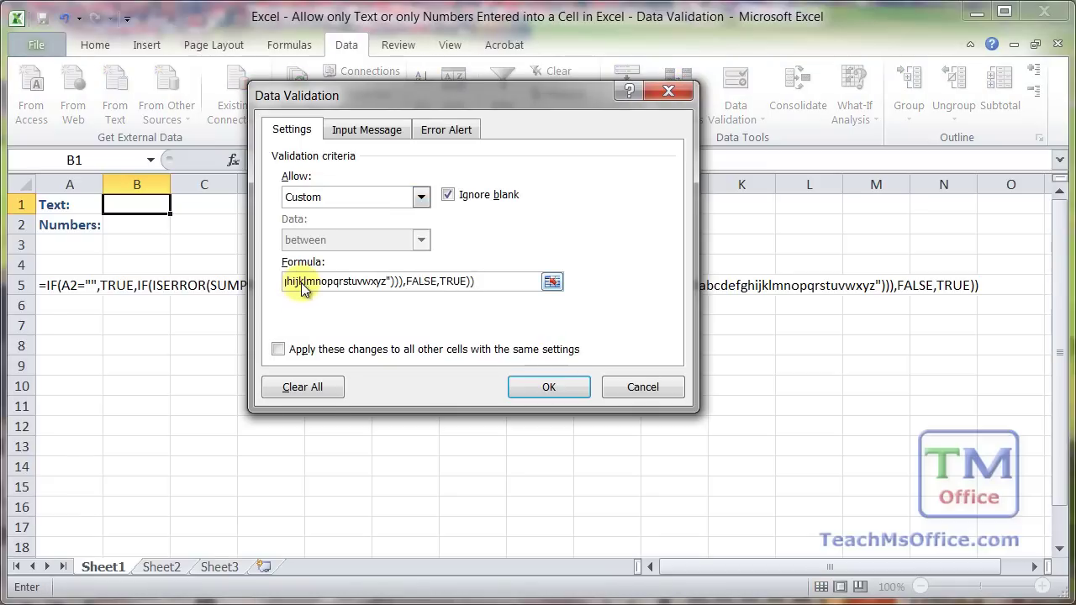
{"action": "left_click", "coordinate": [538, 395]}
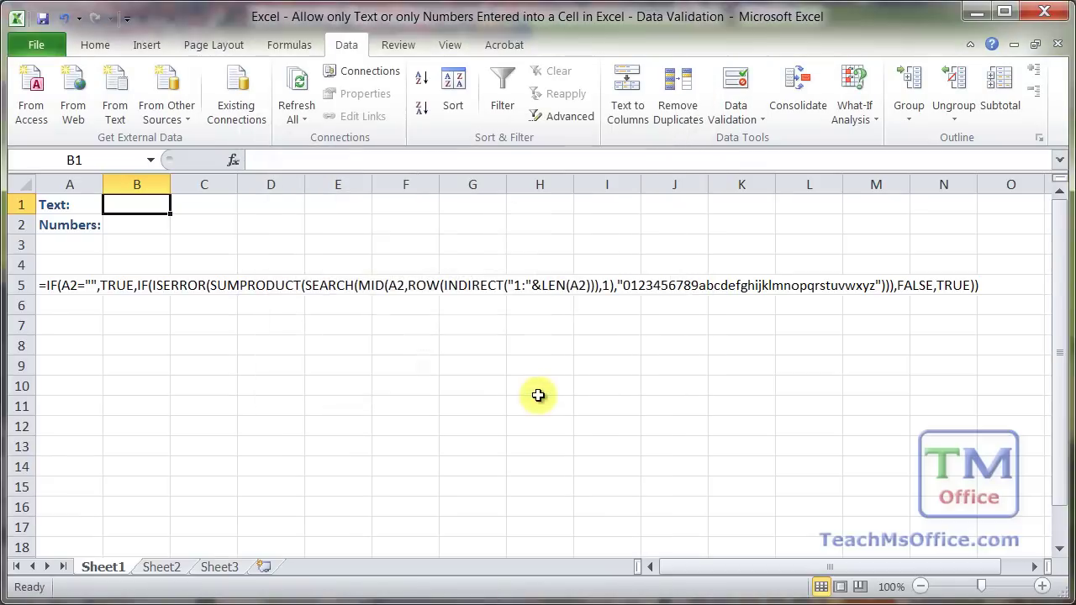
- Test B1 with adsf, then with 123 and cancel the rejection error
{"action": "double_click", "coordinate": [151, 211]}
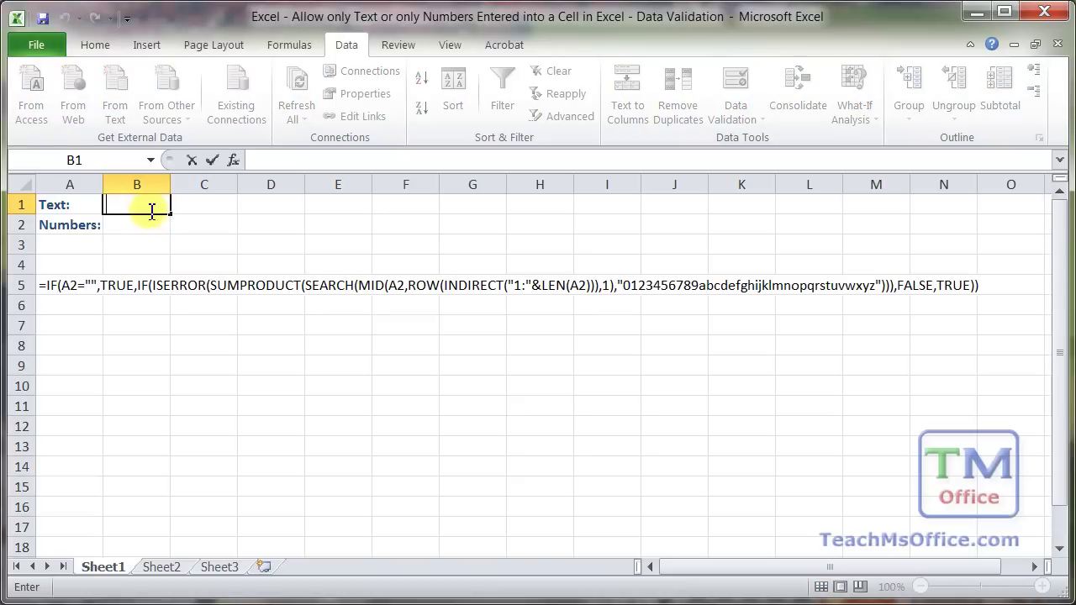
{"action": "type", "text": "adsf"}
{"action": "key", "text": "ctrl+Return"}
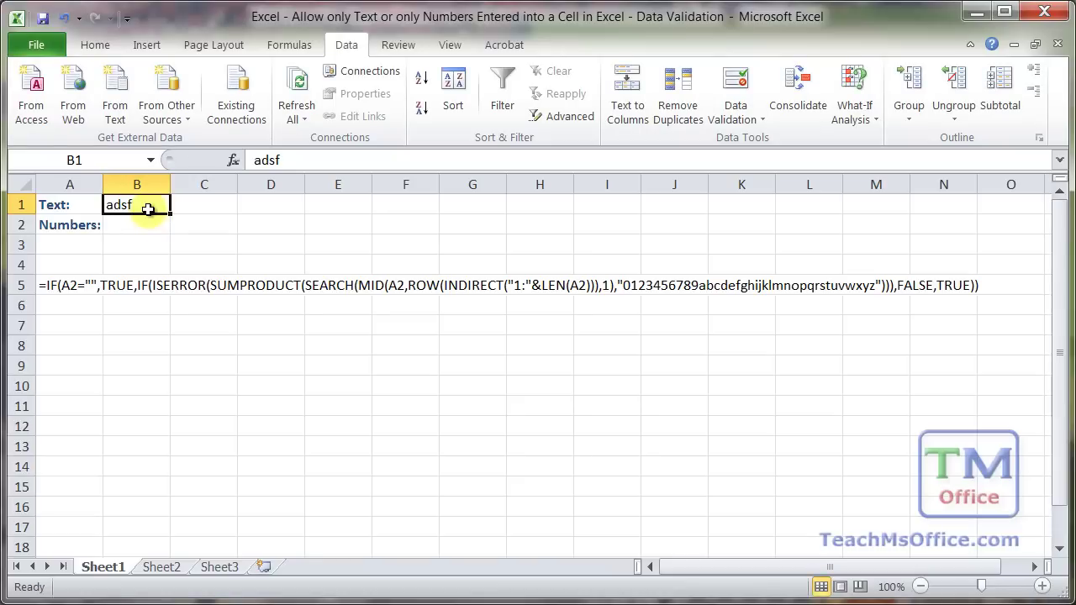
{"action": "type", "text": "123"}
{"action": "key", "text": "Return"}
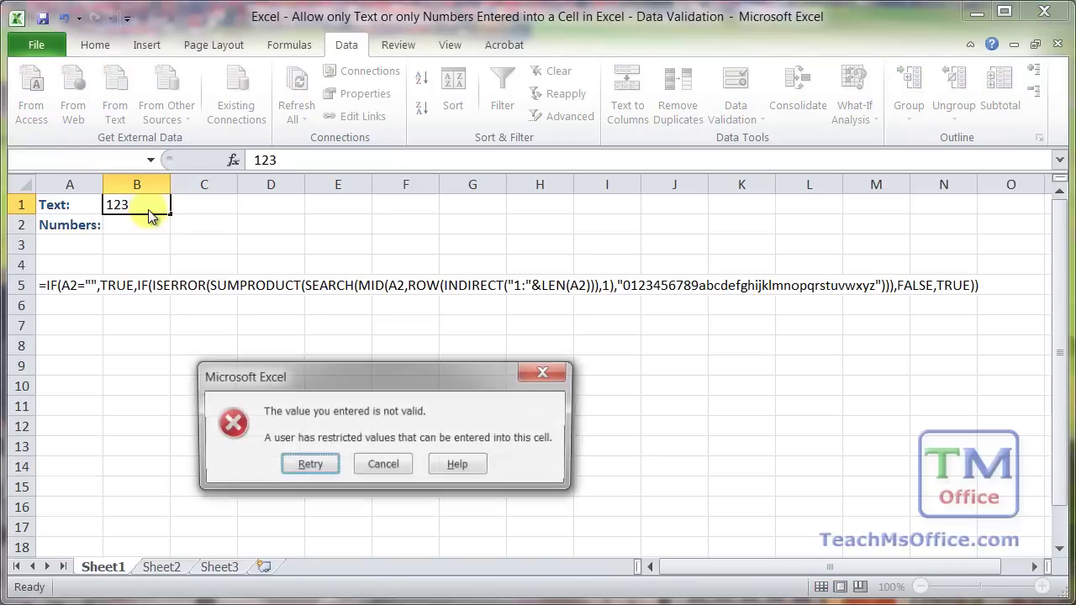
{"action": "left_click", "coordinate": [382, 464]}
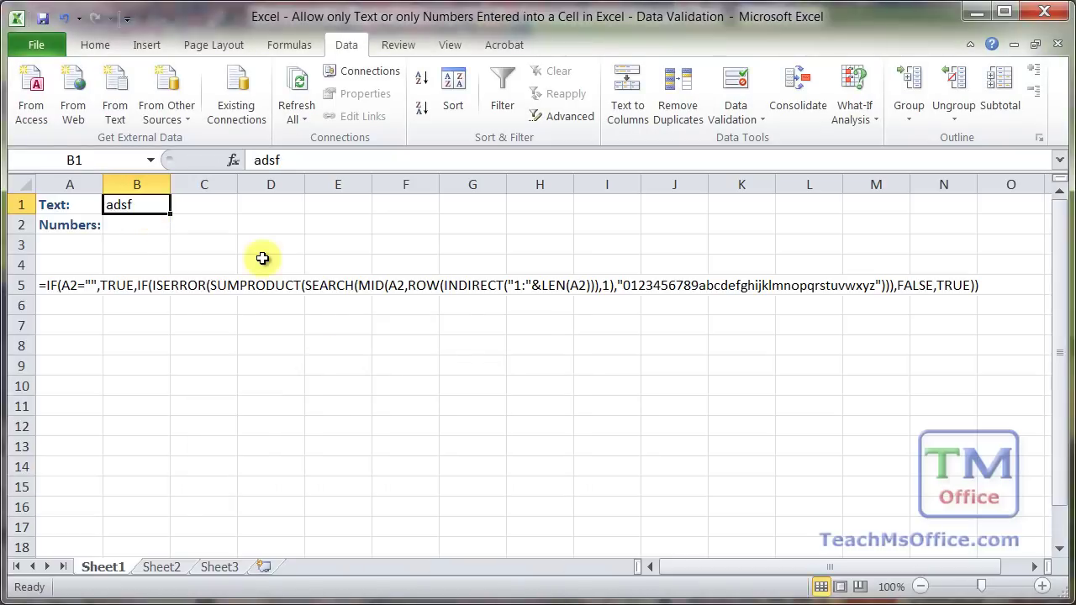
- Try asdf123 and asdf-sdf in B1, cancelling each invalid-value error
{"action": "key", "text": "Delete"}
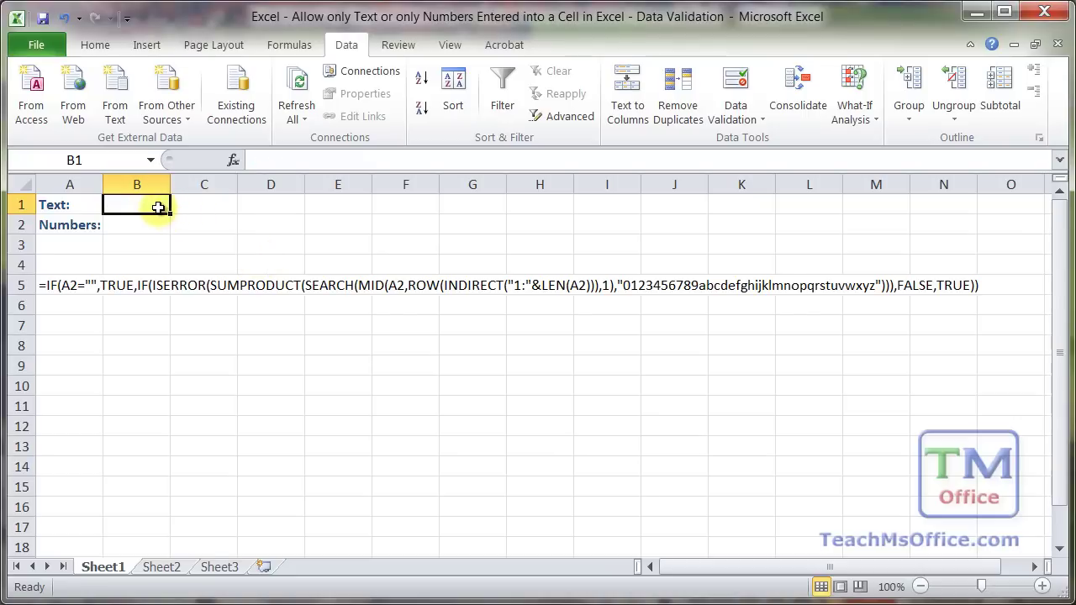
{"action": "type", "text": "asdf123"}
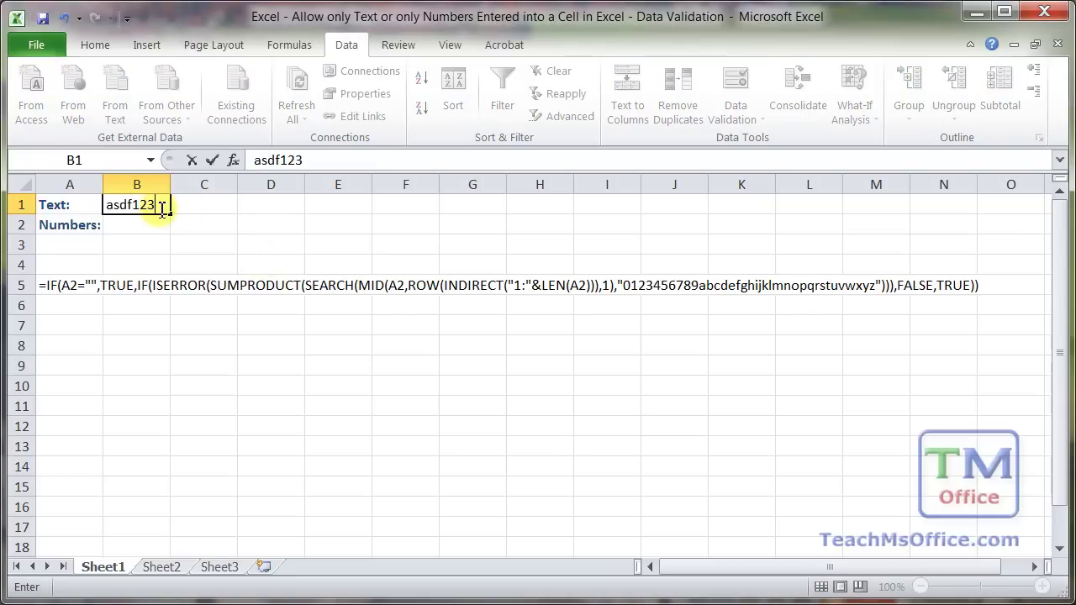
{"action": "key", "text": "Return"}
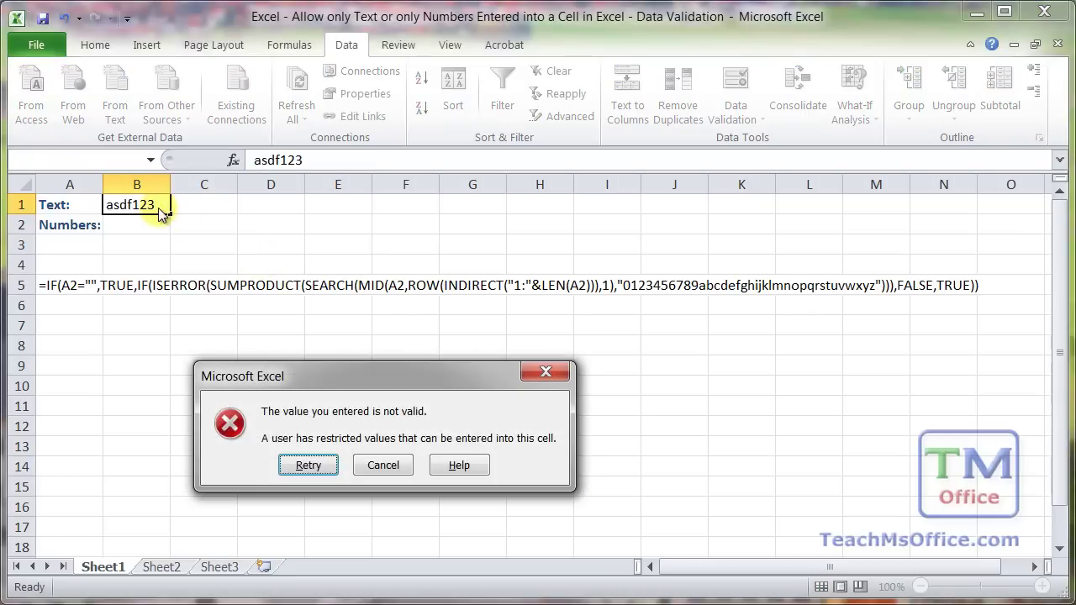
{"action": "left_click", "coordinate": [379, 465]}
{"action": "type", "text": "asdf"}
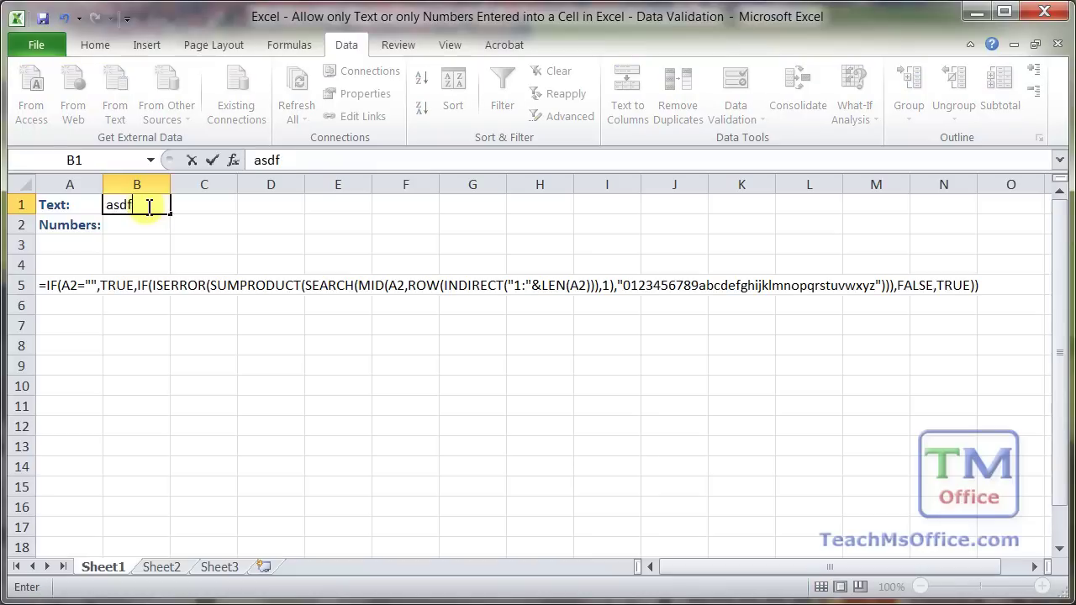
{"action": "type", "text": "-sdf"}
{"action": "key", "text": "Return"}
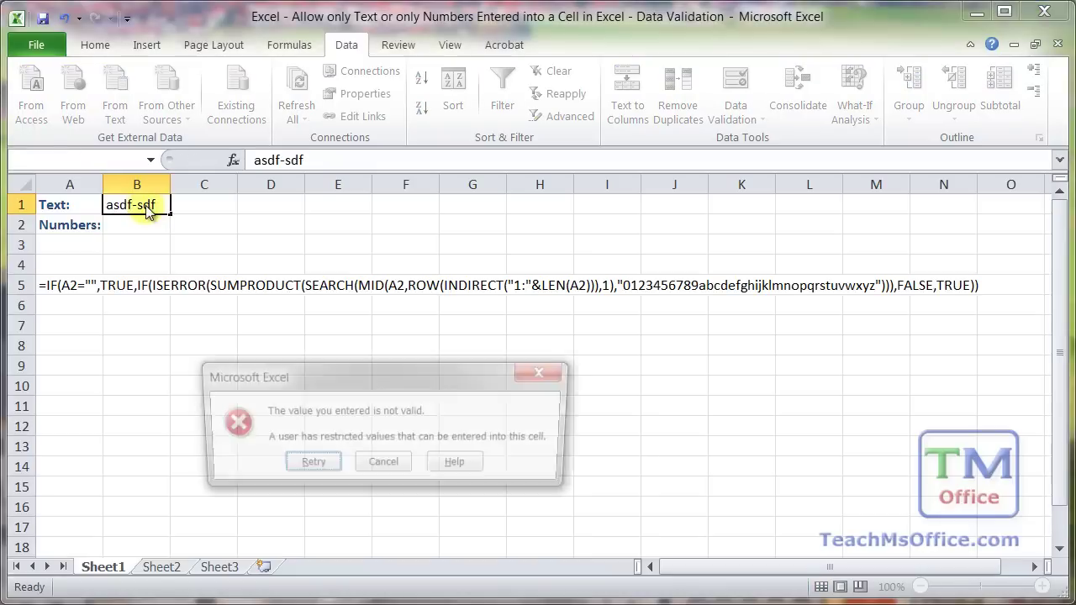
{"action": "left_click", "coordinate": [380, 464]}
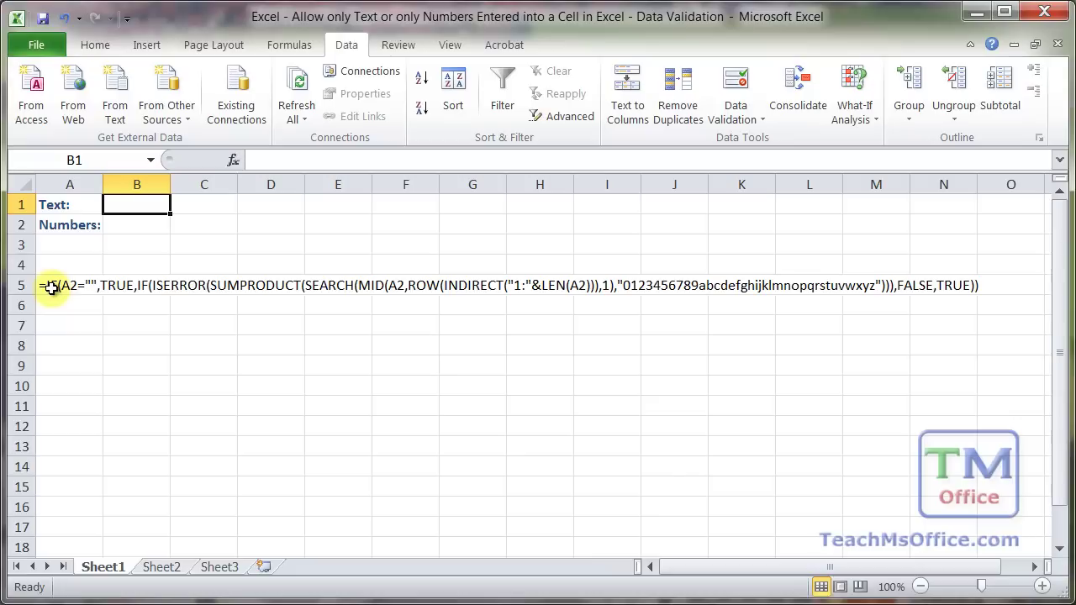
- Edit A5's formula so its IF, MID and LEN references point to b2
{"action": "left_click", "coordinate": [131, 225]}
{"action": "double_click", "coordinate": [67, 285]}
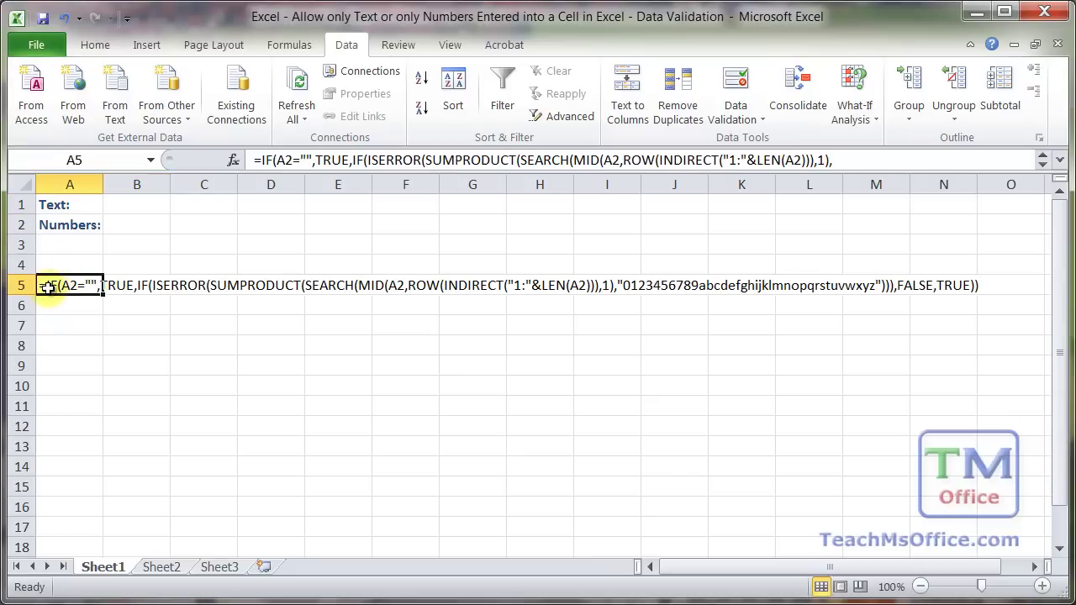
{"action": "key", "text": "shift+Right"}
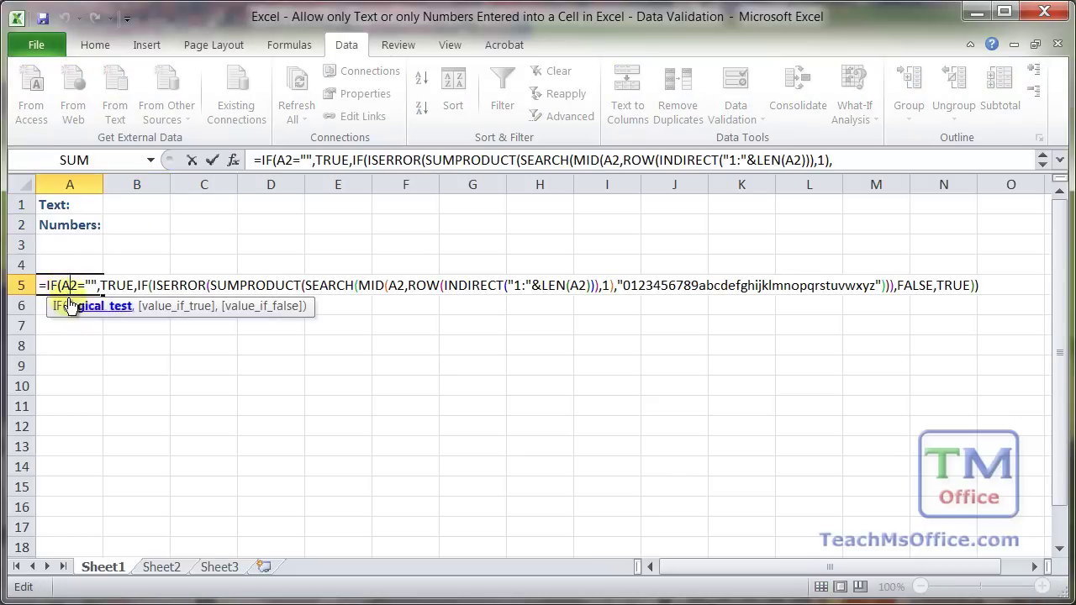
{"action": "type", "text": "b"}
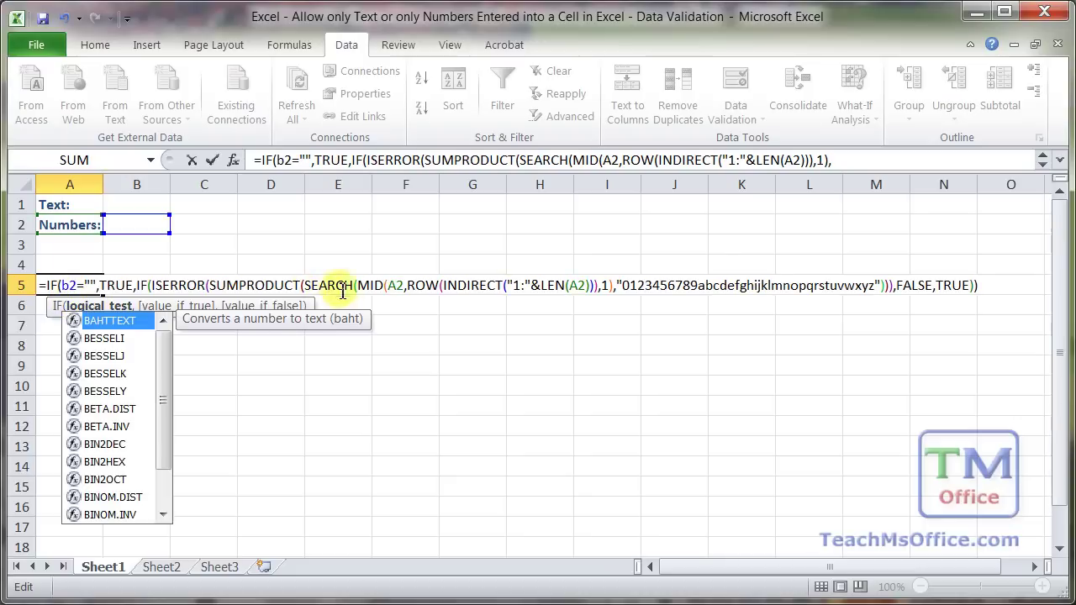
{"action": "left_click", "coordinate": [397, 284]}
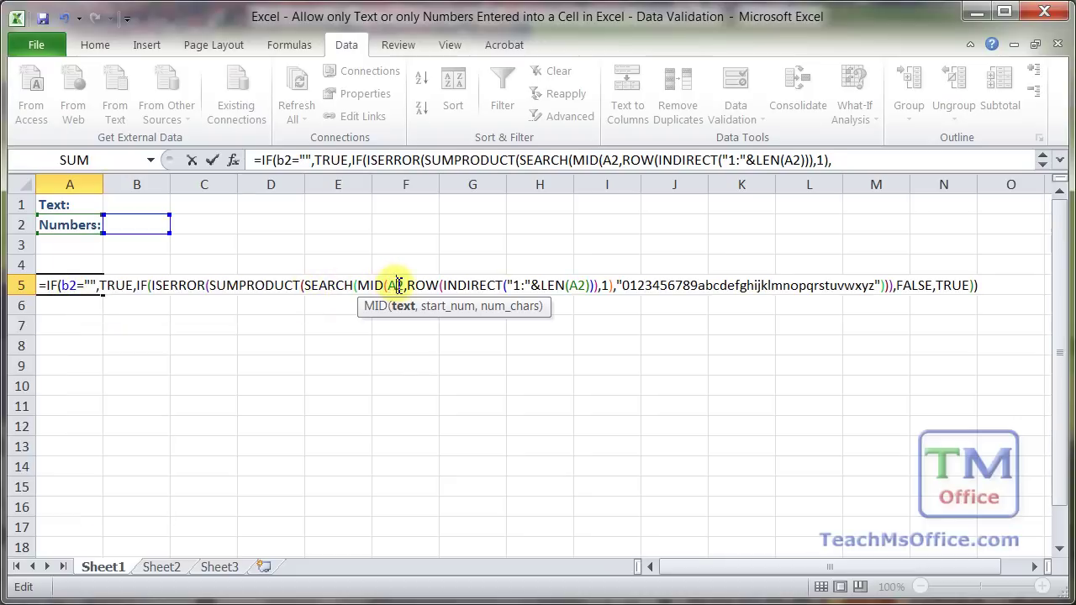
{"action": "key", "text": "BackSpace"}
{"action": "type", "text": "b"}
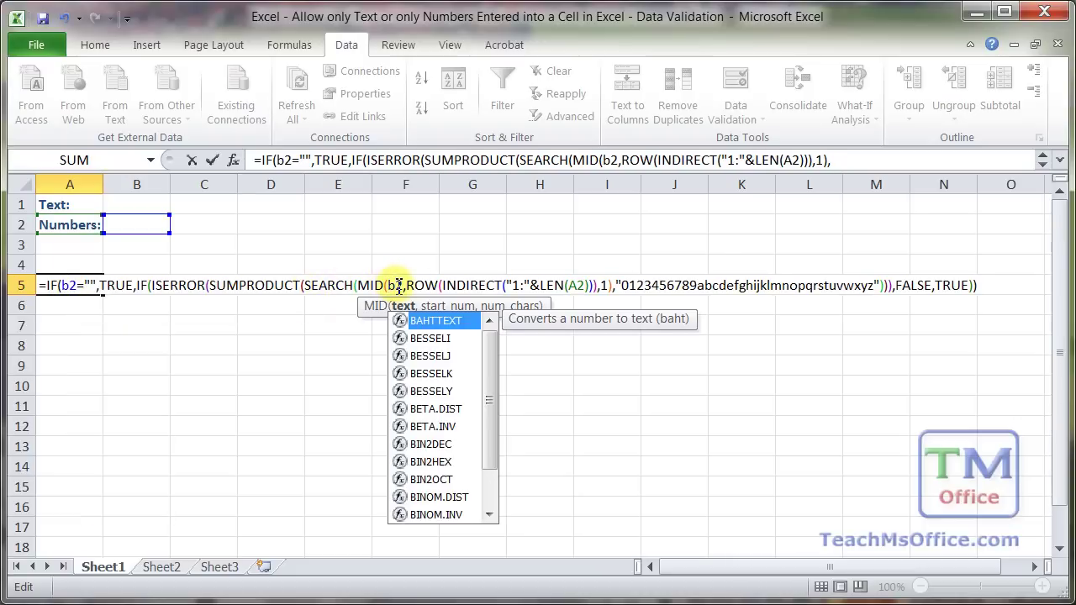
{"action": "left_click", "coordinate": [578, 288]}
{"action": "key", "text": "BackSpace"}
{"action": "type", "text": "b"}
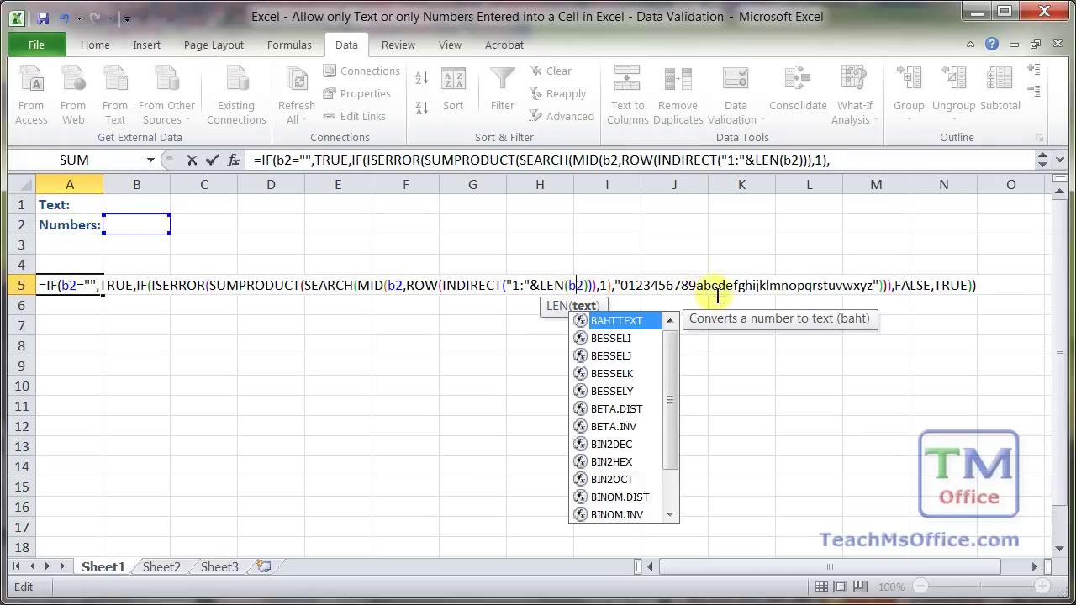
- Remove letters a–z from the search string, select the digits-only formula to copy, and exit editing
{"action": "left_click_drag", "start_coordinate": [697, 287], "coordinate": [875, 287]}
{"action": "key", "text": "Delete"}
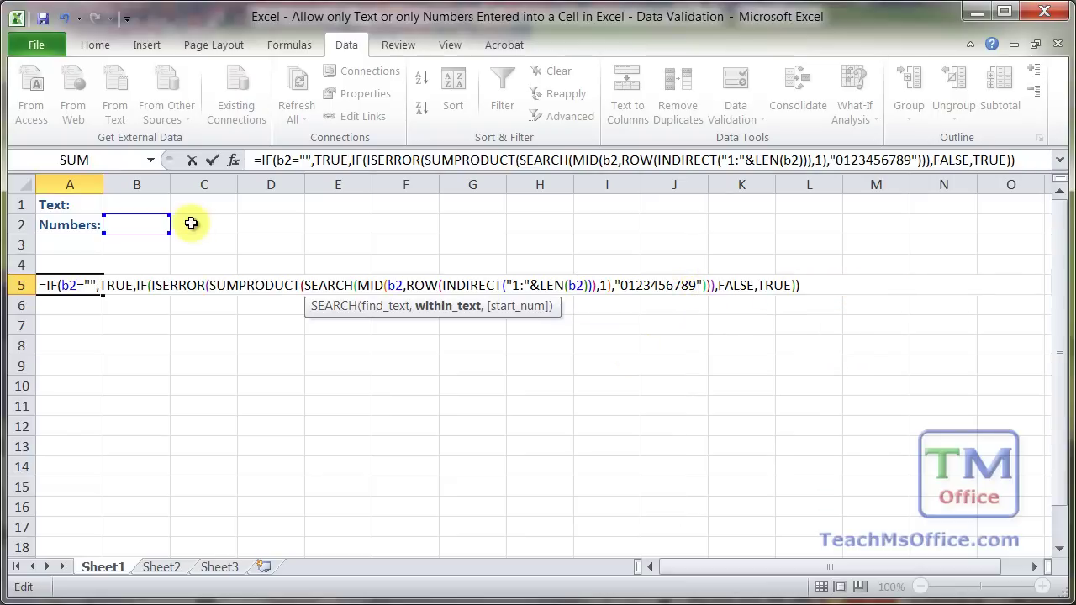
{"action": "left_click", "coordinate": [42, 286]}
{"action": "left_click_drag", "start_coordinate": [42, 286], "coordinate": [912, 343]}
{"action": "key", "text": "Escape"}
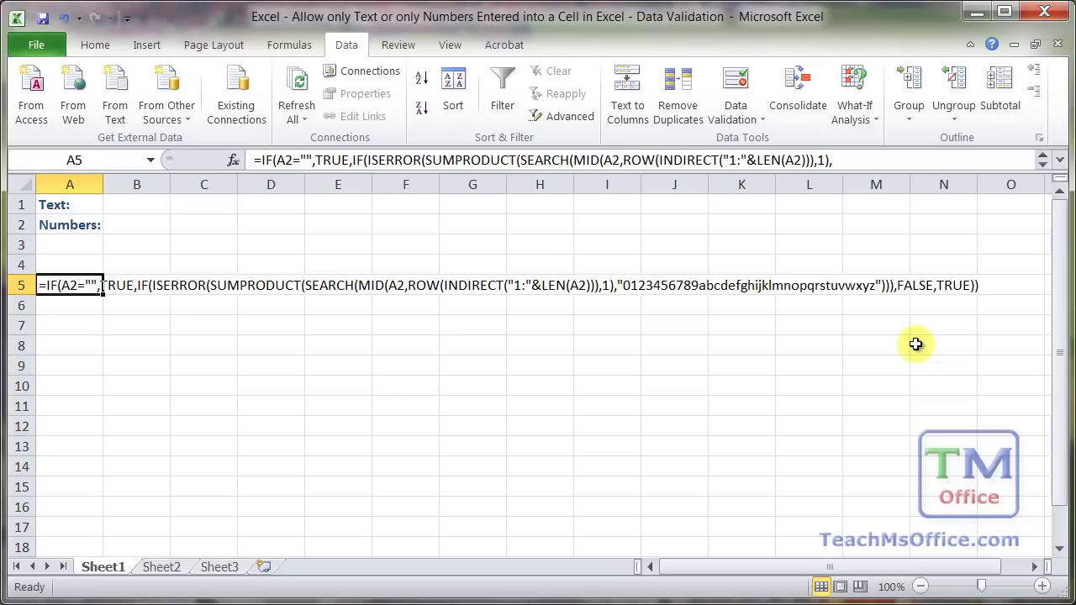
- Apply a Custom validation rule to B2 using the pasted digits-only formula
{"action": "left_click", "coordinate": [145, 229]}
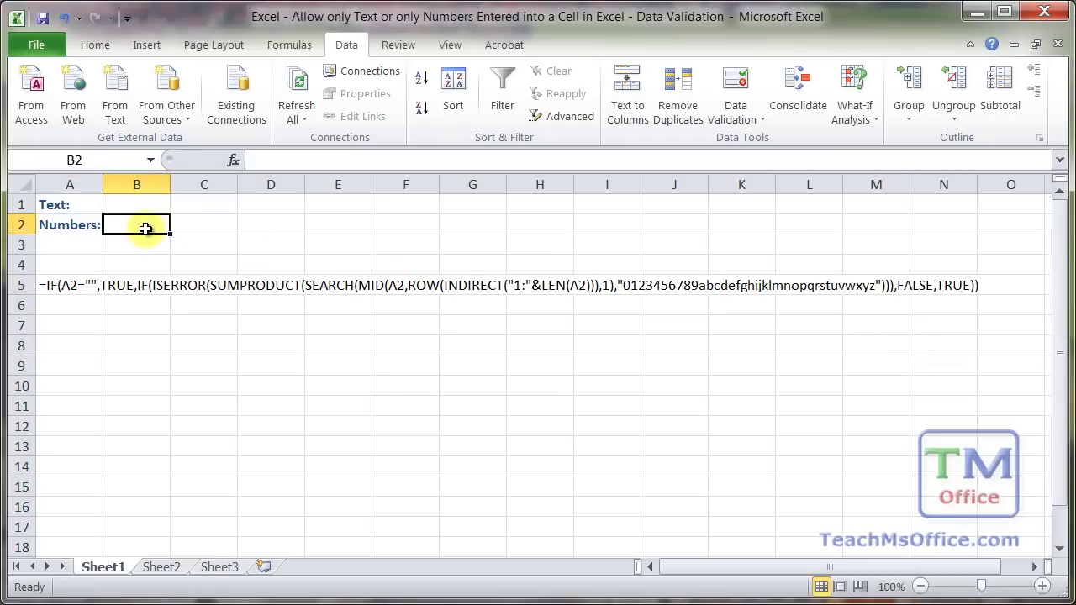
{"action": "key", "text": "alt+d"}
{"action": "key", "text": "l"}
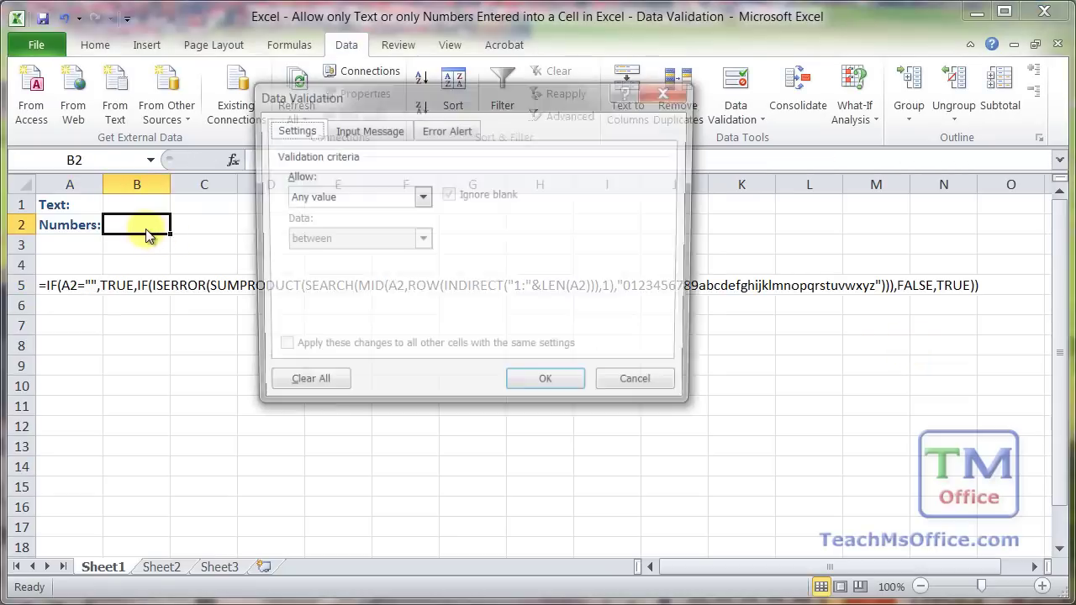
{"action": "left_click", "coordinate": [421, 197]}
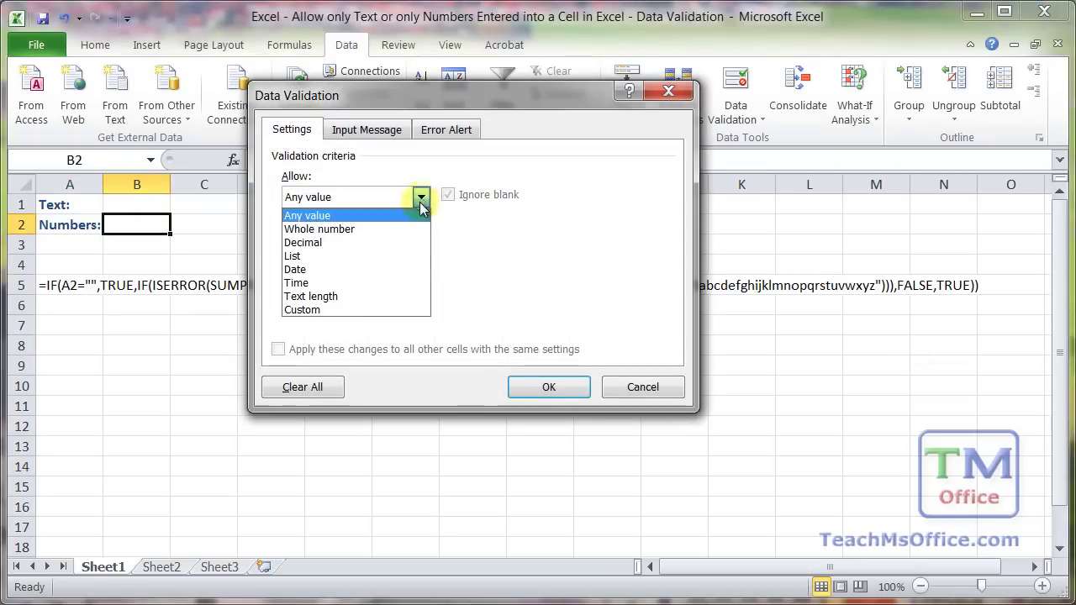
{"action": "left_click", "coordinate": [351, 306]}
{"action": "left_click", "coordinate": [355, 282]}
{"action": "key", "text": "ctrl+v"}
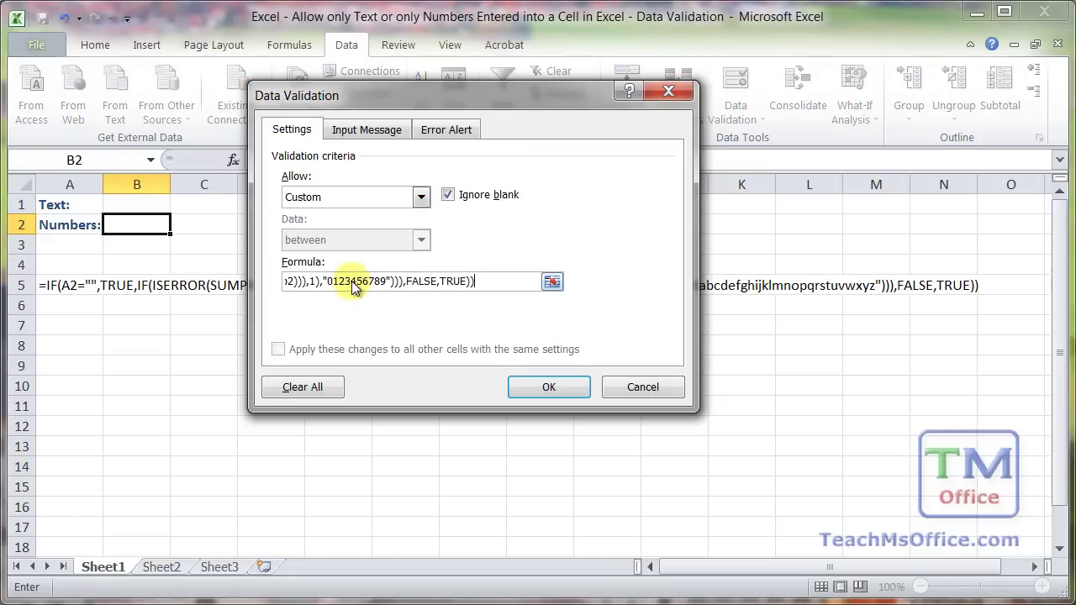
{"action": "left_click", "coordinate": [534, 387]}
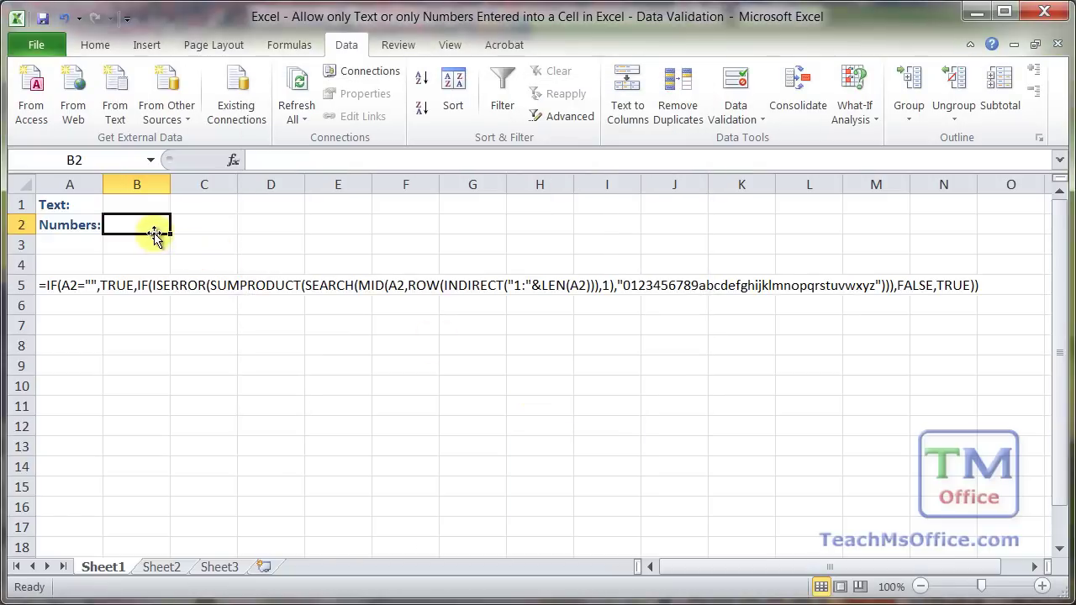
- Test B2 with 234 (accepted), sdf and 2143-23 (rejected), then clear B2
{"action": "type", "text": "234"}
{"action": "key", "text": "ctrl+Return"}
{"action": "type", "text": "sdf"}
{"action": "key", "text": "ctrl+Return"}
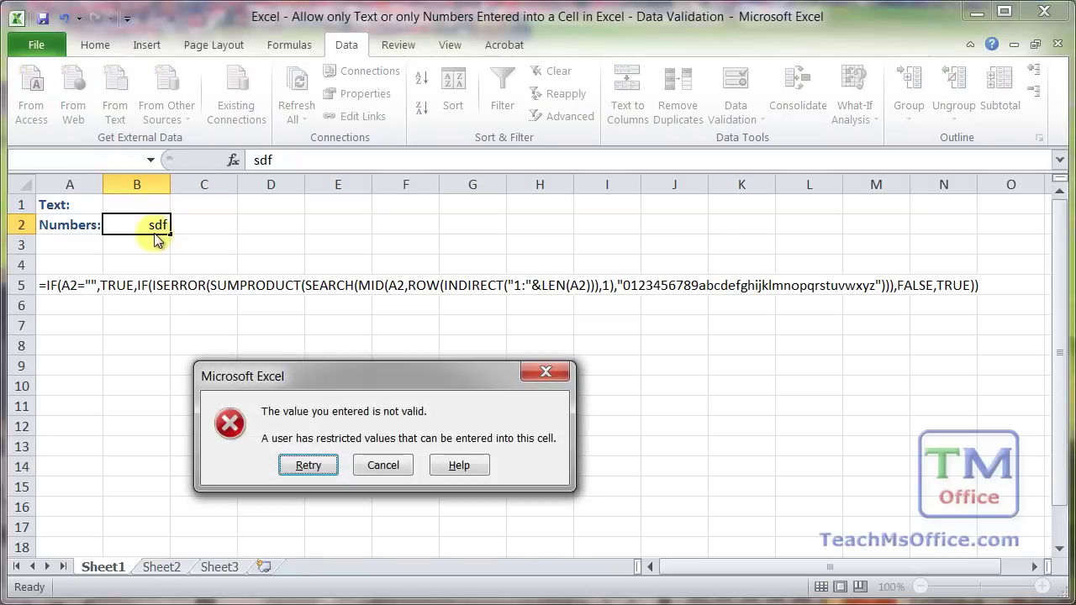
{"action": "left_click", "coordinate": [383, 466]}
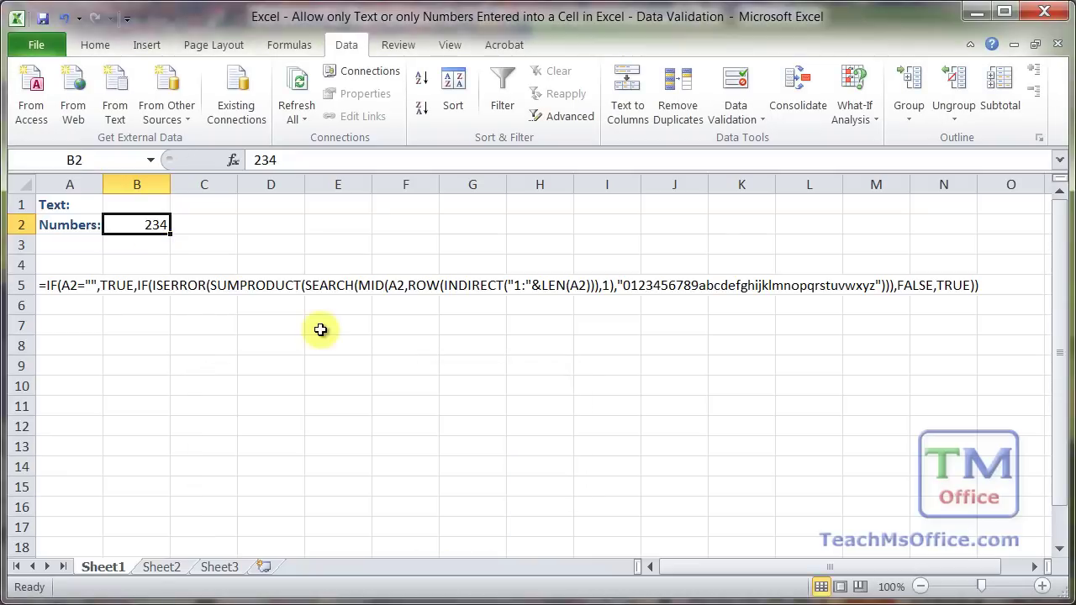
{"action": "type", "text": "2143"}
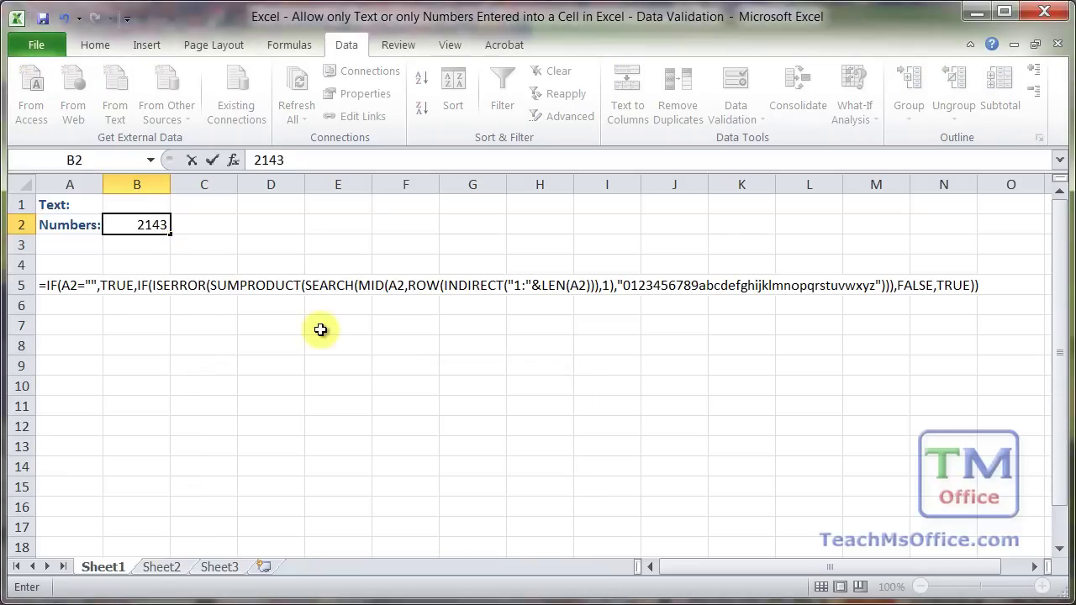
{"action": "type", "text": "-23"}
{"action": "key", "text": "Return"}
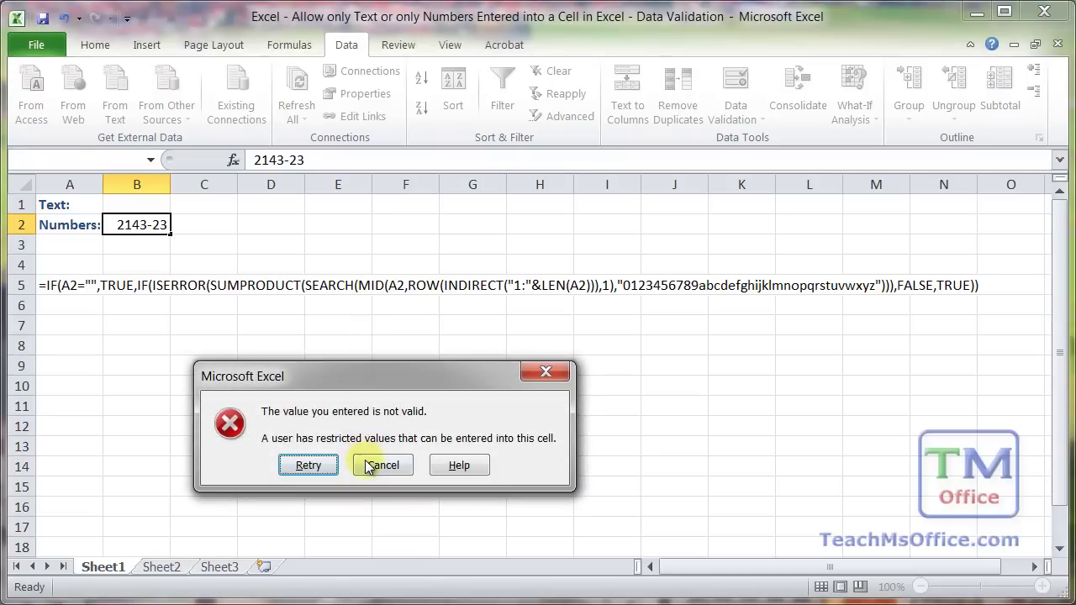
{"action": "left_click", "coordinate": [365, 462]}
{"action": "key", "text": "Delete"}
{"action": "left_click", "coordinate": [239, 252]}
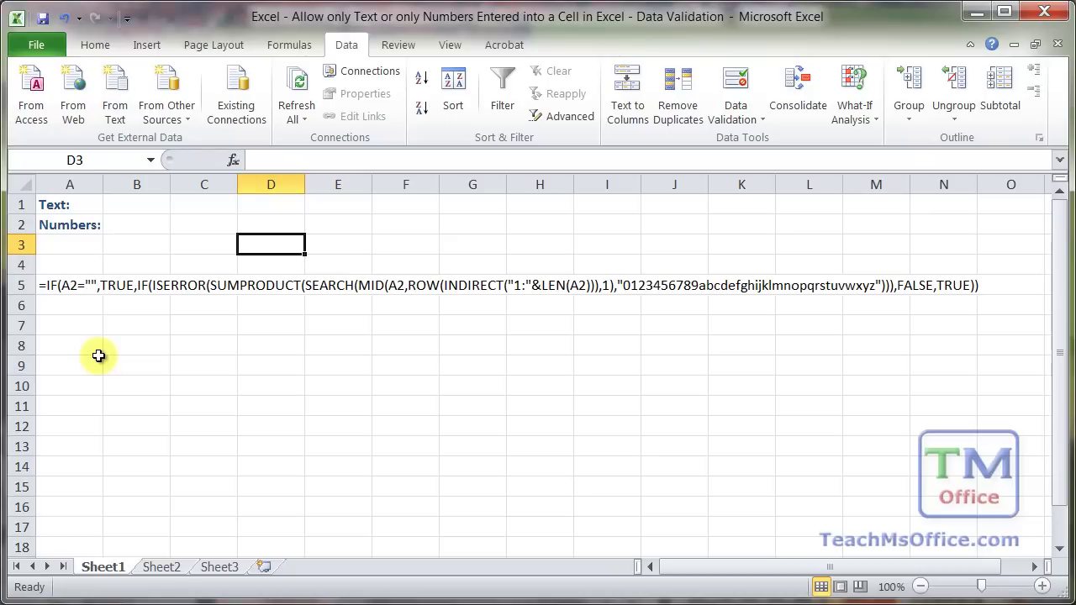
{"action": "left_click", "coordinate": [133, 203]}
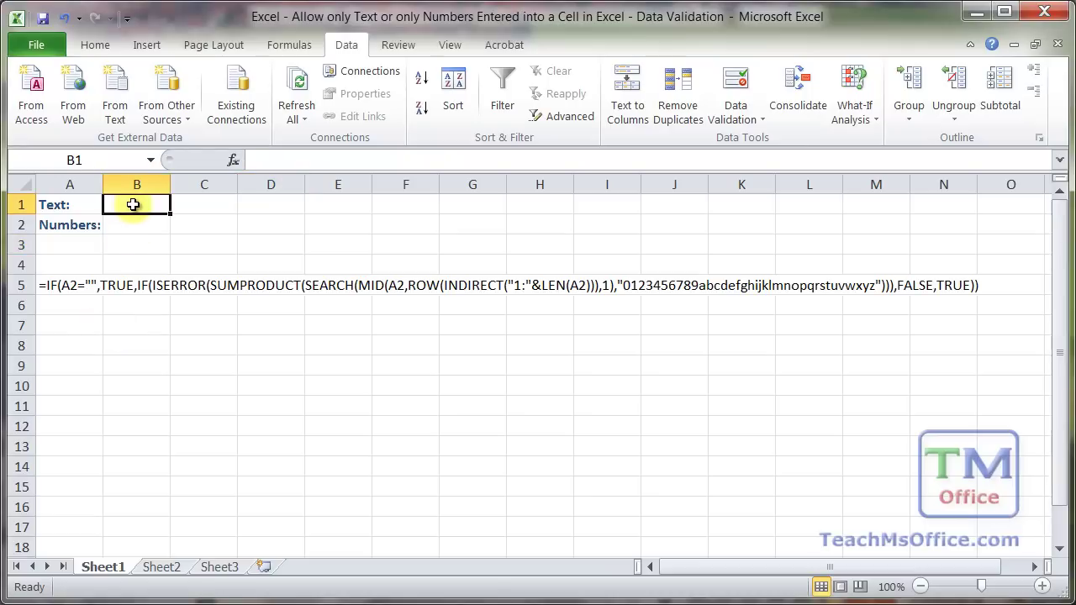